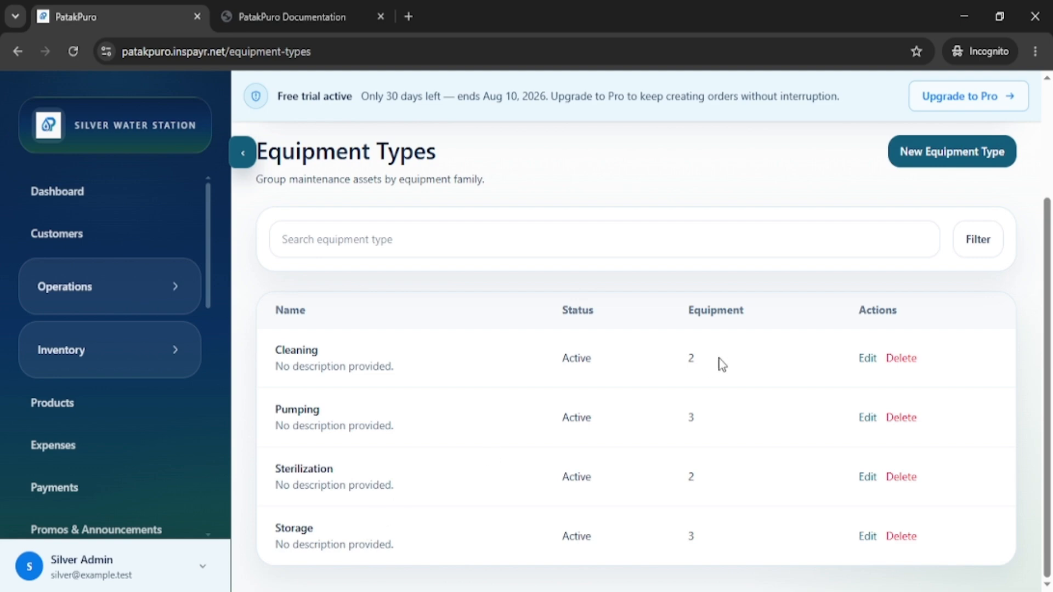
- Open a new equipment type form, review its name, description and active fields, and cancel it
{"action": "scroll", "coordinate": [878, 345], "scroll_direction": "up", "scroll_amount": 3}
{"action": "left_click", "coordinate": [953, 327]}
{"action": "left_click", "coordinate": [412, 425]}
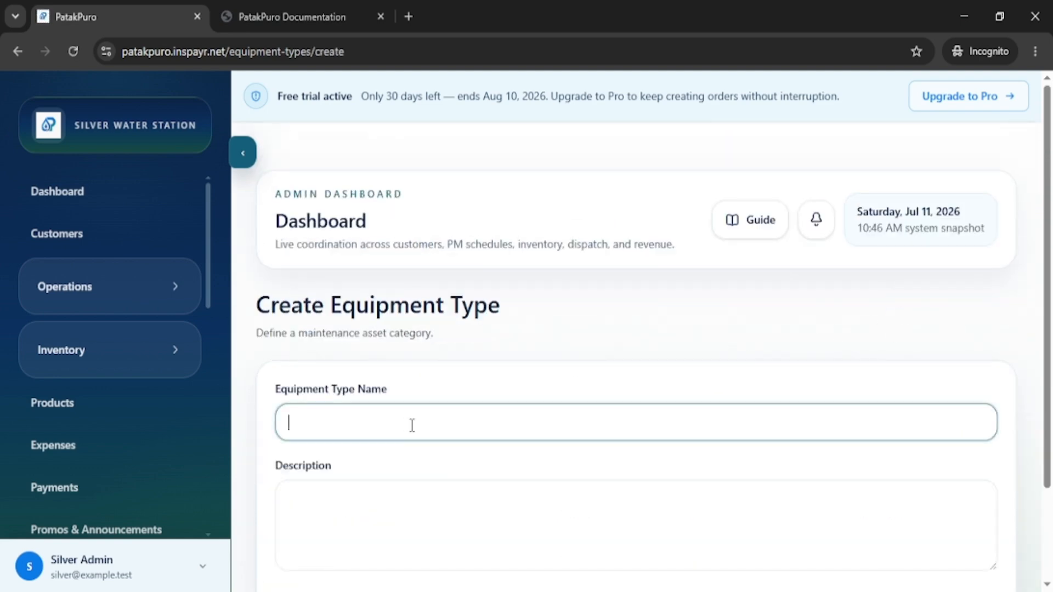
{"action": "scroll", "coordinate": [536, 387], "scroll_direction": "down", "scroll_amount": 2}
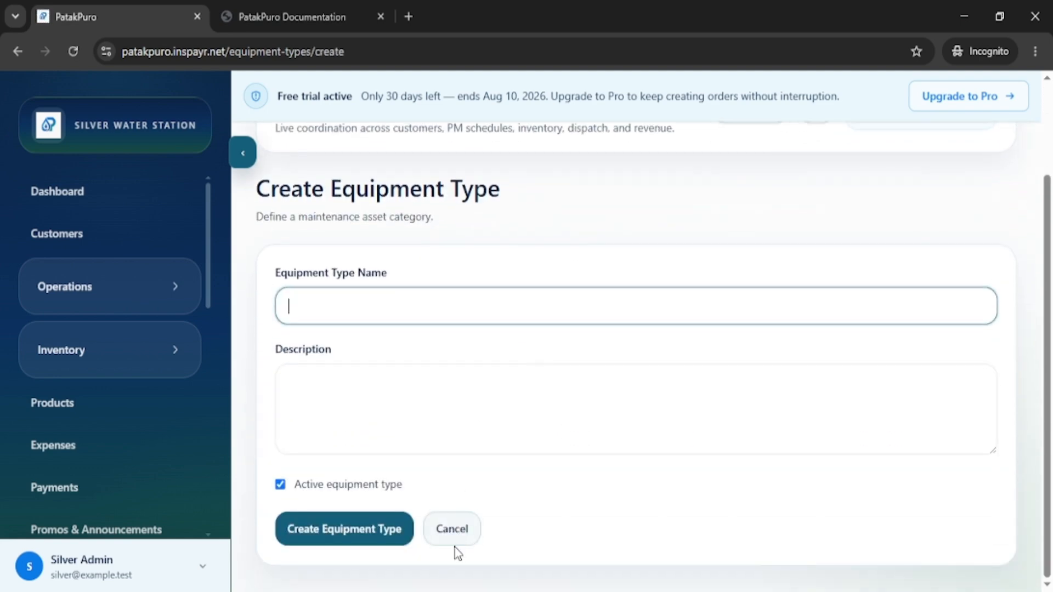
{"action": "left_click", "coordinate": [466, 531]}
- Open the maintenance Equipment list and examine which type the Booster Pump and Bottle Rinser belong to
{"action": "scroll", "coordinate": [103, 364], "scroll_direction": "down", "scroll_amount": 8}
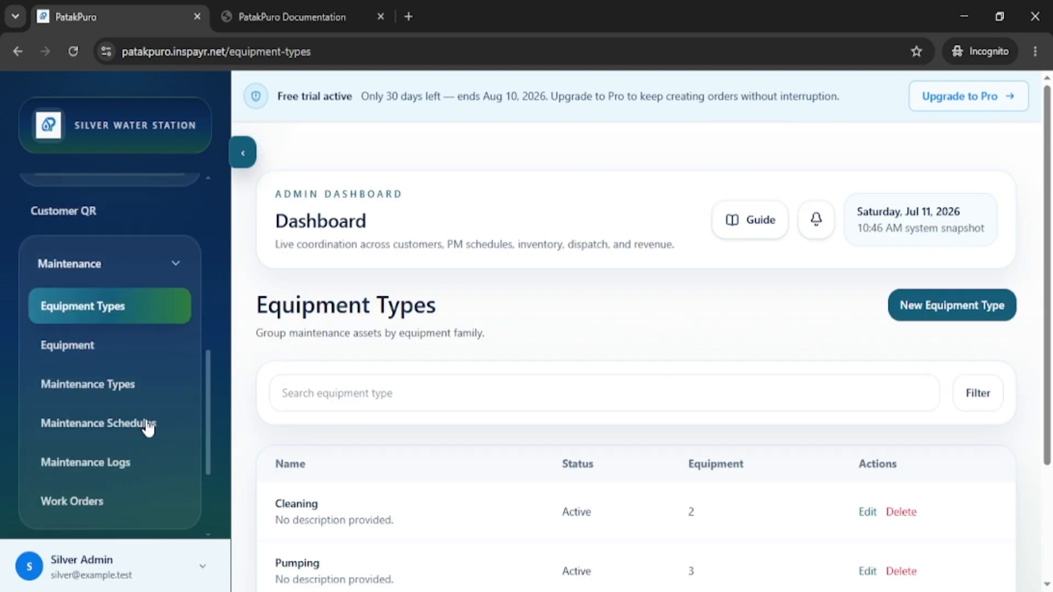
{"action": "left_click", "coordinate": [85, 348]}
{"action": "scroll", "coordinate": [486, 389], "scroll_direction": "down", "scroll_amount": 2}
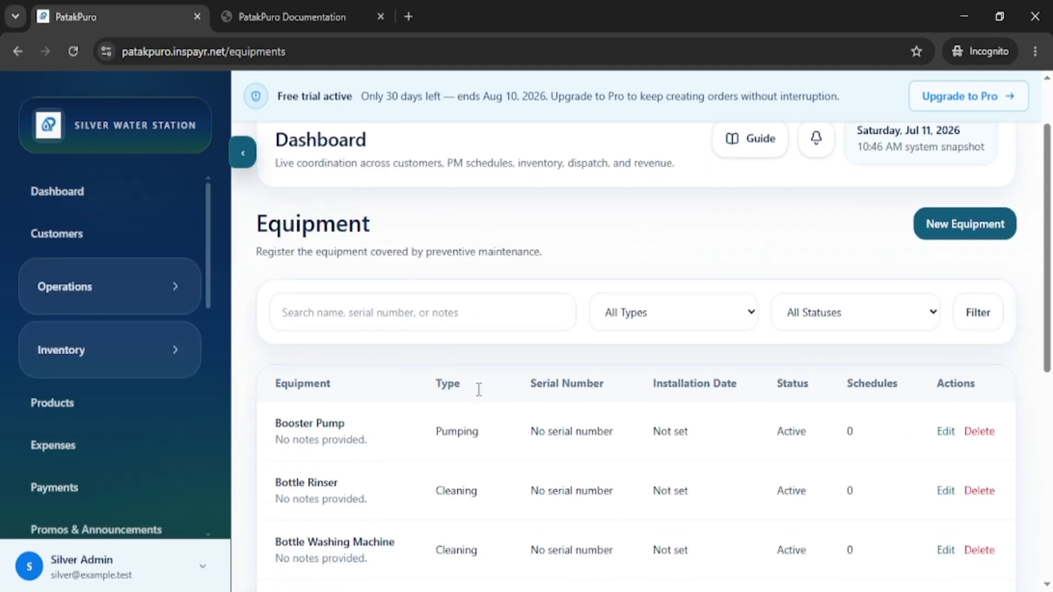
{"action": "scroll", "coordinate": [479, 389], "scroll_direction": "down", "scroll_amount": 2}
{"action": "left_click_drag", "start_coordinate": [337, 341], "coordinate": [273, 342]}
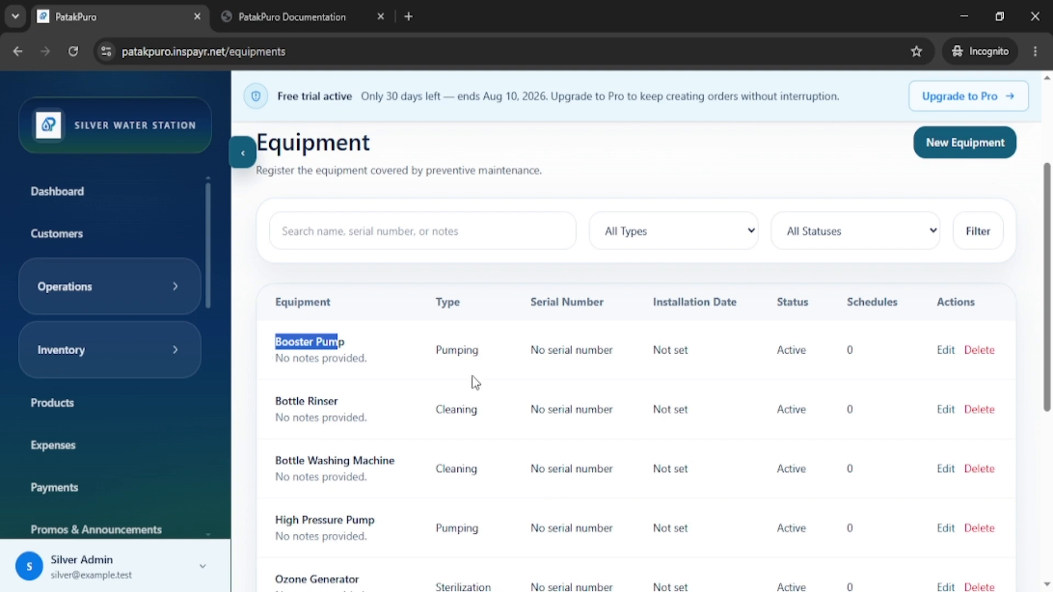
{"action": "left_click_drag", "start_coordinate": [437, 351], "coordinate": [489, 355]}
{"action": "left_click_drag", "start_coordinate": [357, 402], "coordinate": [282, 403]}
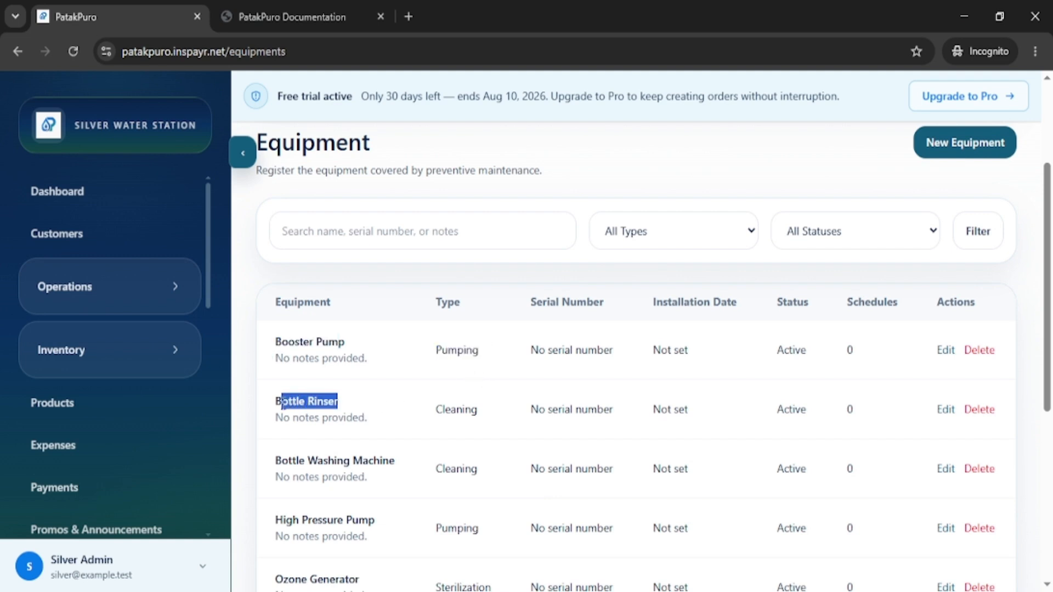
{"action": "left_click_drag", "start_coordinate": [433, 412], "coordinate": [517, 436]}
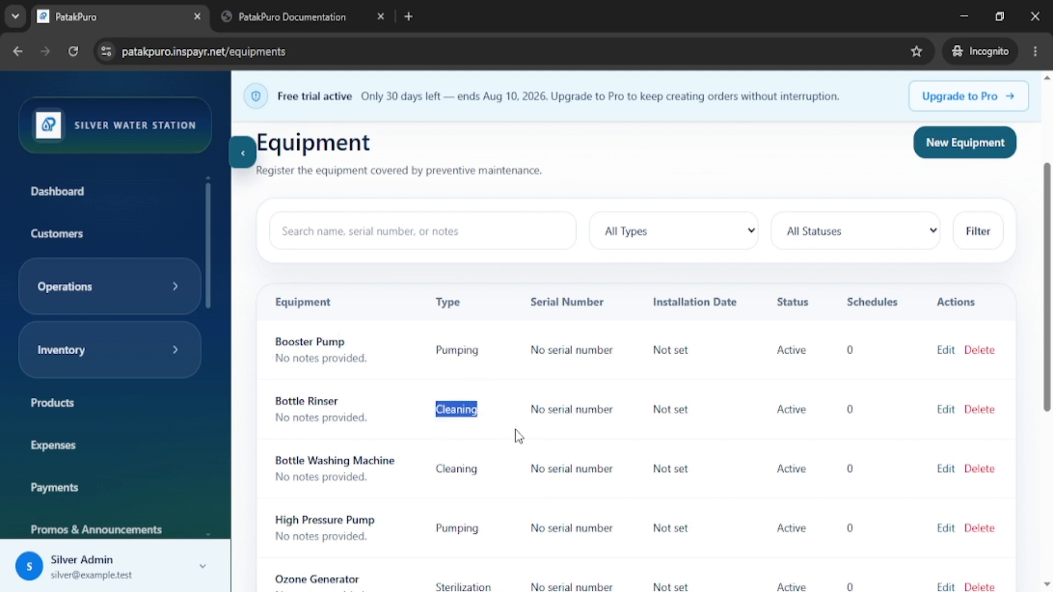
{"action": "left_click", "coordinate": [517, 436]}
- Open a new equipment form and review its equipment name and equipment type fields
{"action": "scroll", "coordinate": [865, 216], "scroll_direction": "up", "scroll_amount": 2}
{"action": "left_click", "coordinate": [982, 229]}
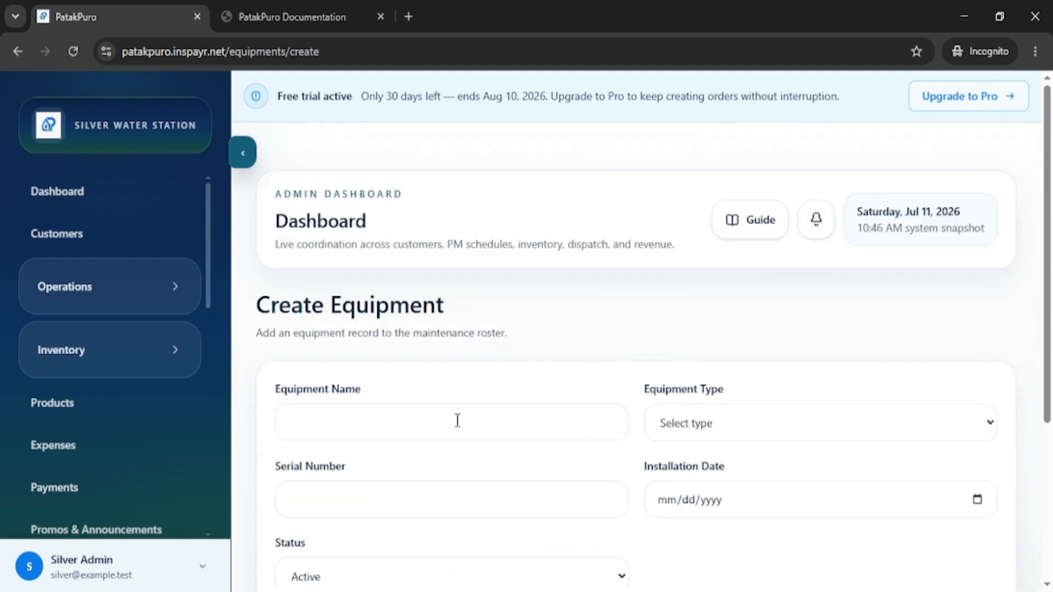
{"action": "left_click", "coordinate": [450, 340]}
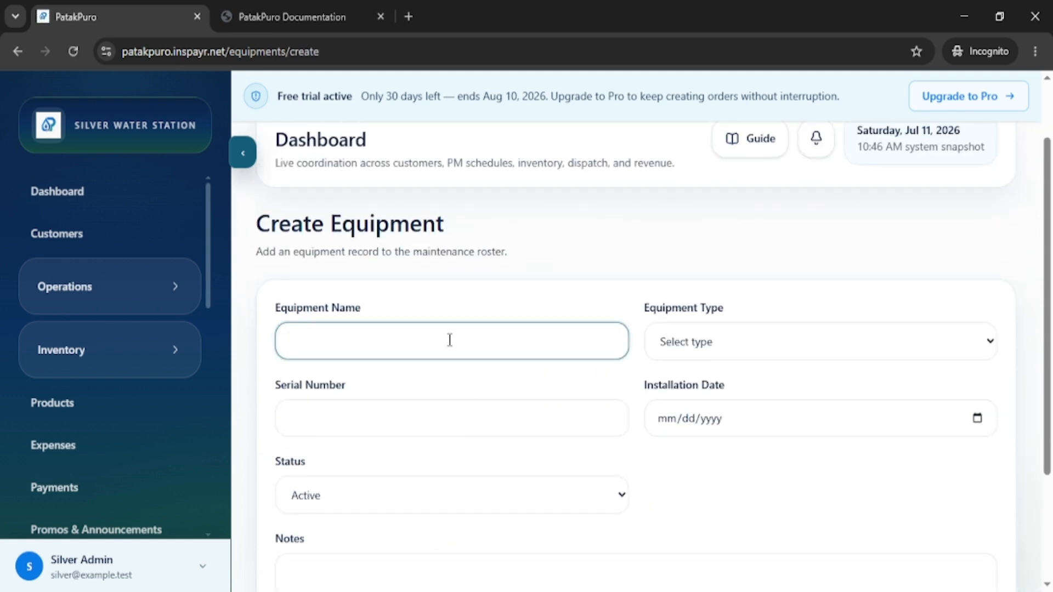
{"action": "left_click", "coordinate": [683, 343]}
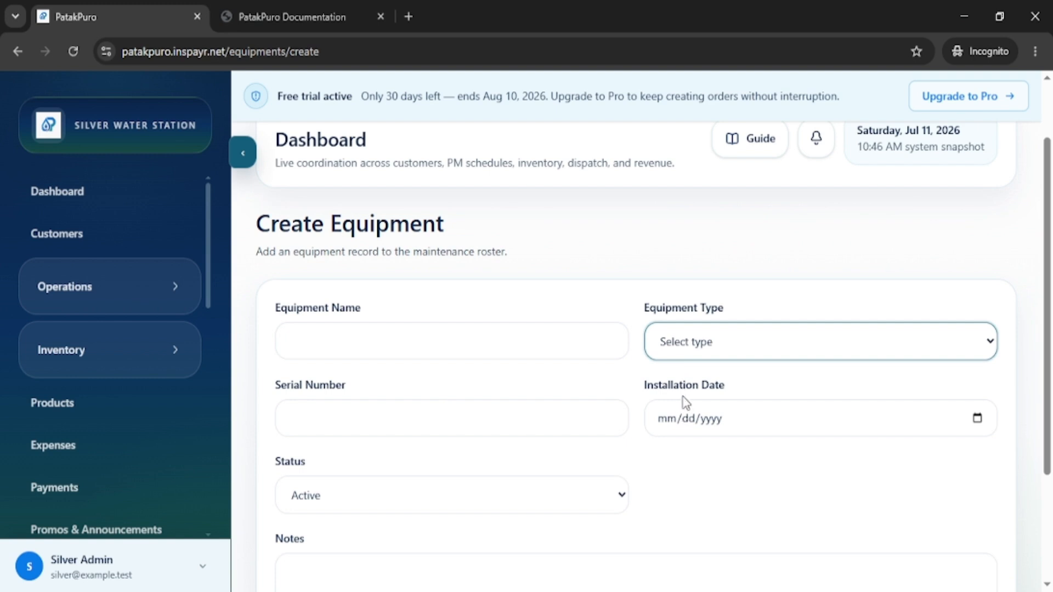
- Open the Maintenance Types list and examine its entries from Breakdown through Routine
{"action": "scroll", "coordinate": [108, 404], "scroll_direction": "down", "scroll_amount": 6}
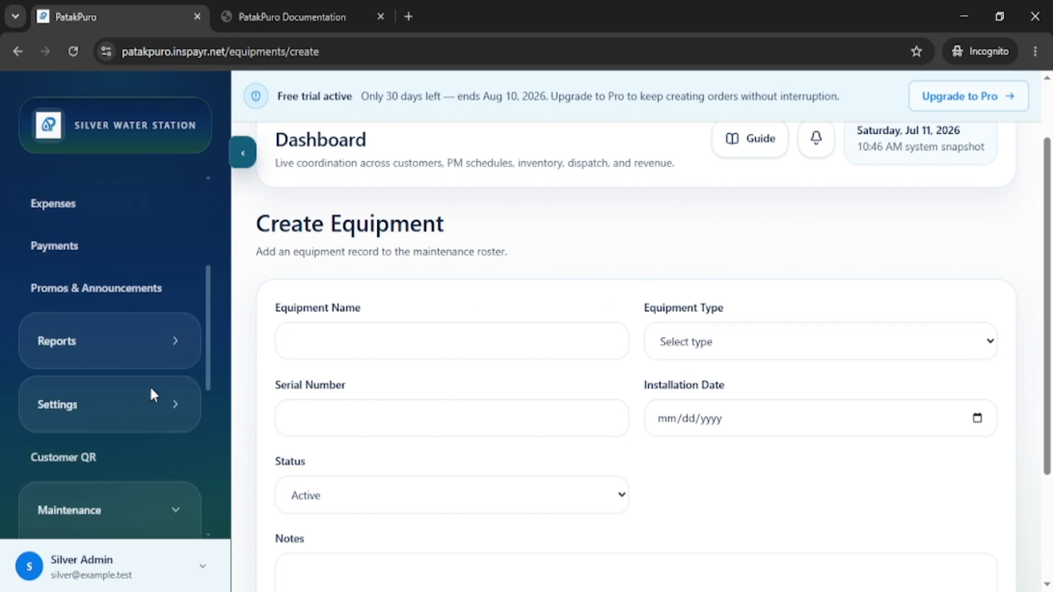
{"action": "scroll", "coordinate": [150, 395], "scroll_direction": "down", "scroll_amount": 3}
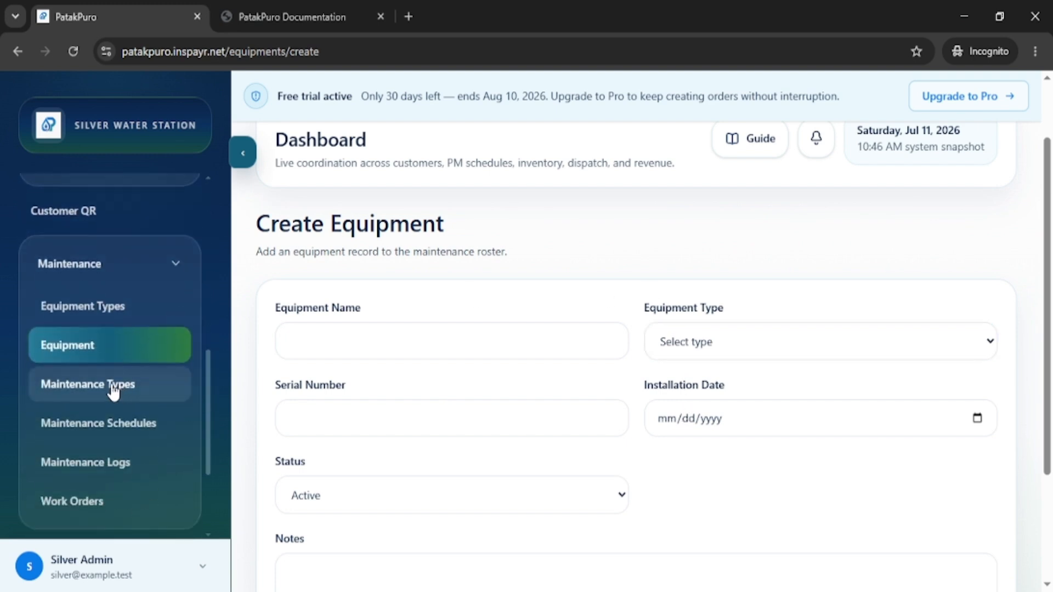
{"action": "left_click", "coordinate": [113, 386]}
{"action": "scroll", "coordinate": [434, 406], "scroll_direction": "down", "scroll_amount": 3}
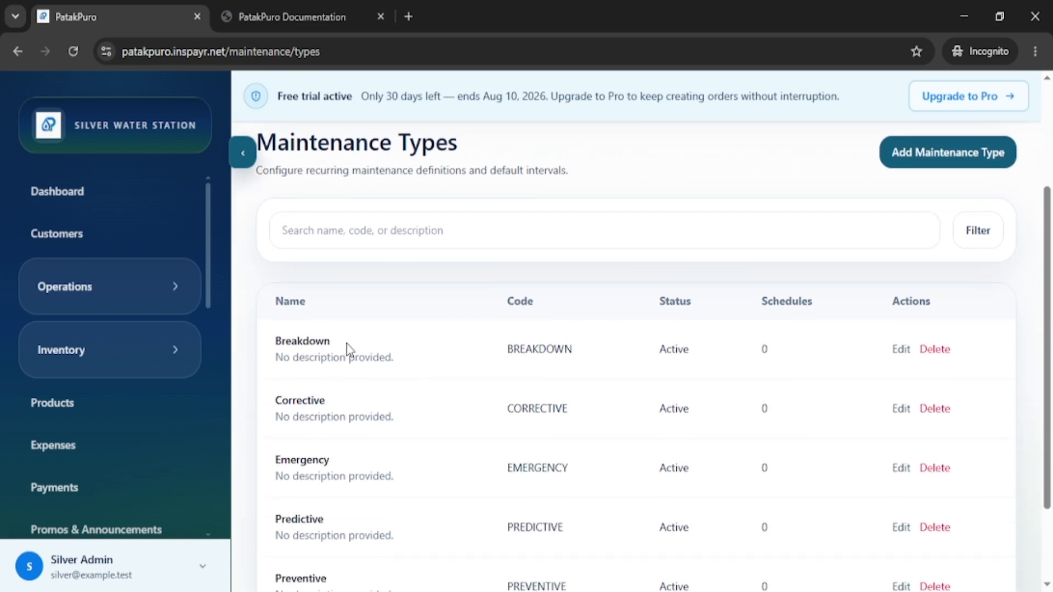
{"action": "left_click_drag", "start_coordinate": [332, 345], "coordinate": [259, 349]}
{"action": "left_click", "coordinate": [370, 417]}
{"action": "left_click_drag", "start_coordinate": [325, 405], "coordinate": [292, 417]}
{"action": "left_click", "coordinate": [352, 466]}
{"action": "scroll", "coordinate": [344, 475], "scroll_direction": "down", "scroll_amount": 2}
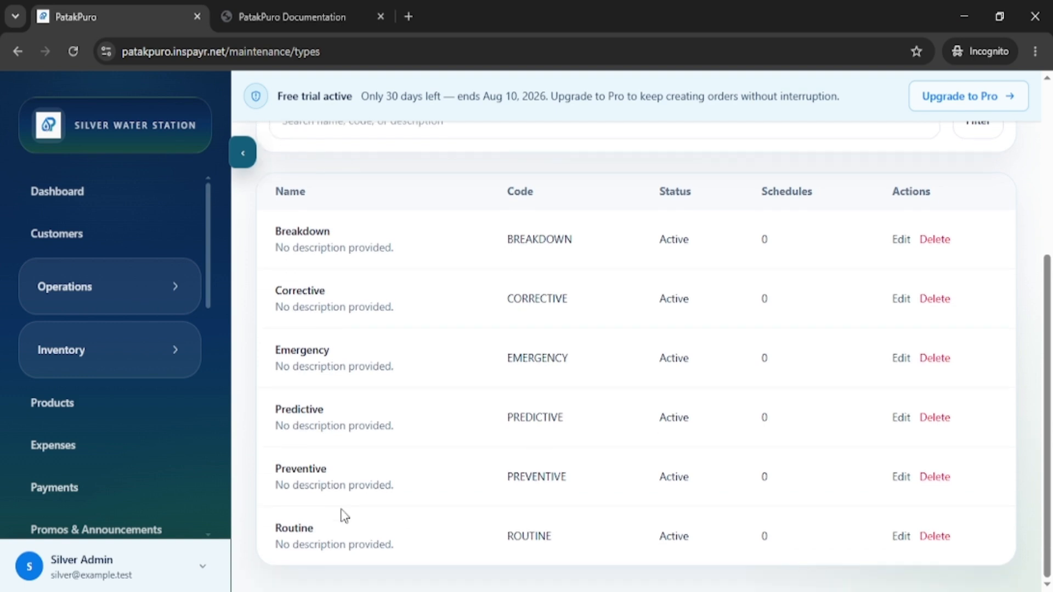
- Open a new maintenance type form, review its name, code and description fields, and cancel it
{"action": "scroll", "coordinate": [935, 351], "scroll_direction": "up", "scroll_amount": 5}
{"action": "left_click", "coordinate": [947, 291]}
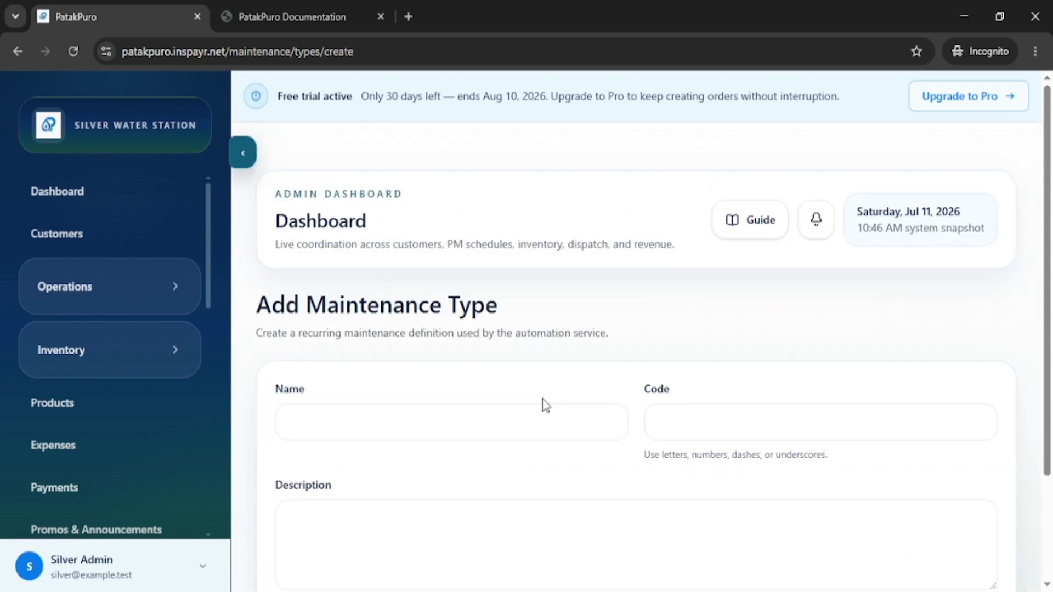
{"action": "scroll", "coordinate": [471, 425], "scroll_direction": "down", "scroll_amount": 3}
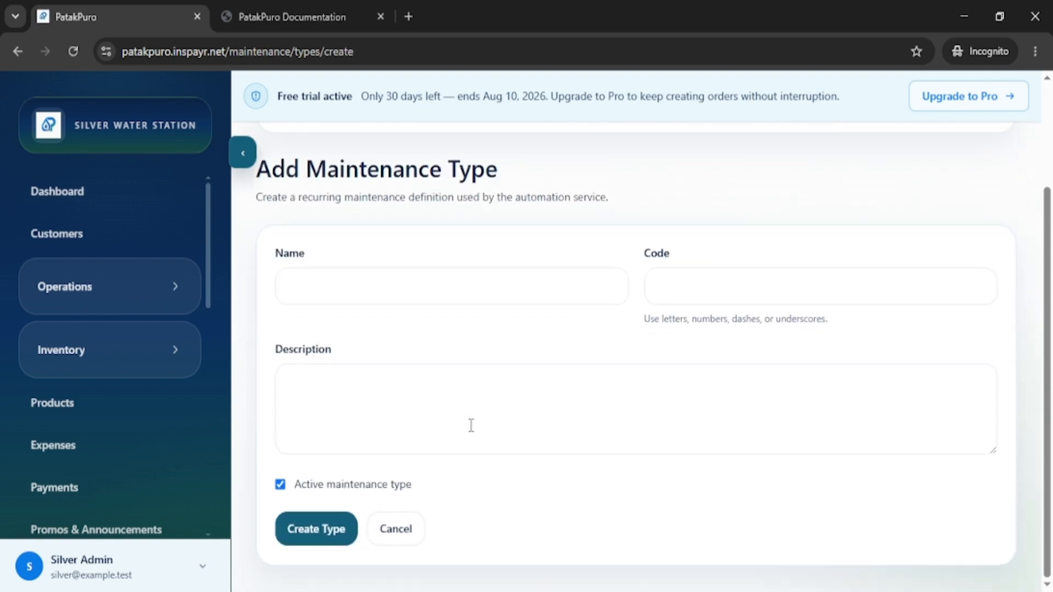
{"action": "left_click", "coordinate": [403, 535]}
- Open the Maintenance Schedules page and examine its filters and schedule list columns
{"action": "scroll", "coordinate": [192, 439], "scroll_direction": "down", "scroll_amount": 9}
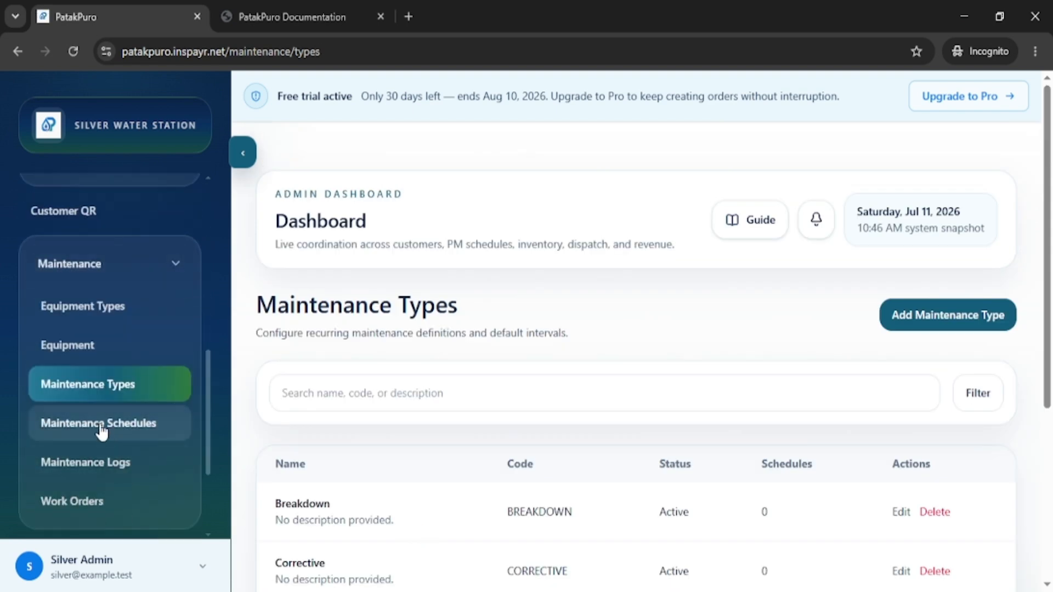
{"action": "left_click", "coordinate": [101, 425]}
{"action": "scroll", "coordinate": [602, 380], "scroll_direction": "down", "scroll_amount": 1}
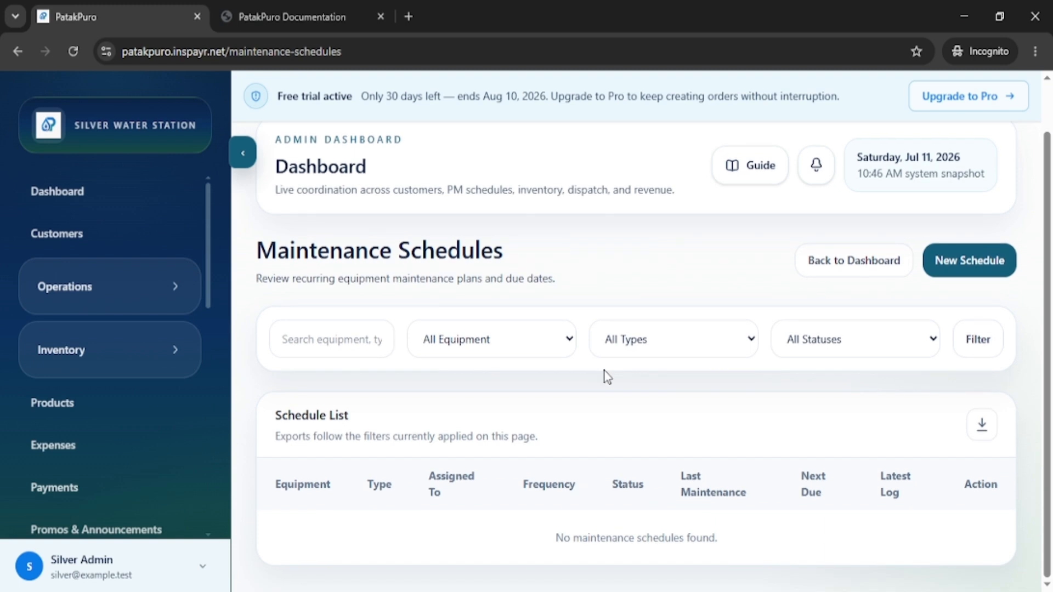
{"action": "scroll", "coordinate": [606, 376], "scroll_direction": "up", "scroll_amount": 1}
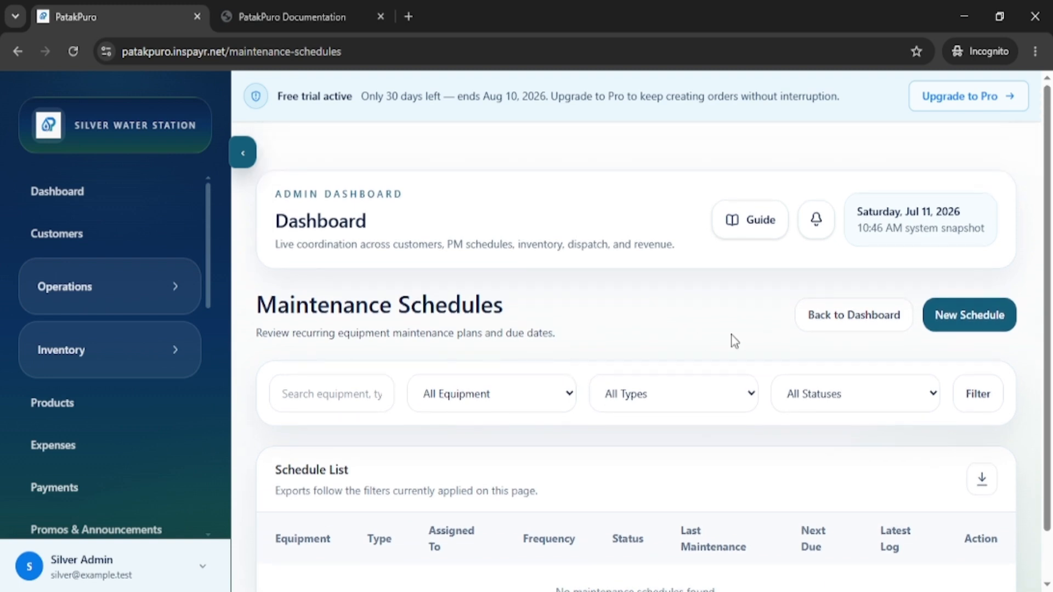
- Start a new maintenance schedule for the Booster Pump with maintenance type Corrective, assigned to Staff 1
{"action": "left_click", "coordinate": [959, 324]}
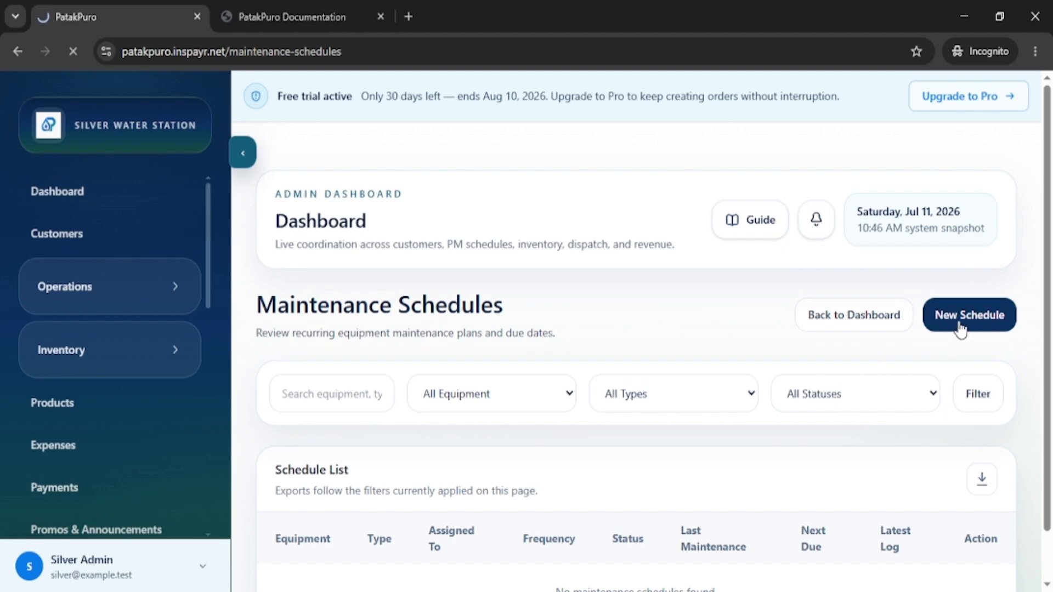
{"action": "scroll", "coordinate": [624, 424], "scroll_direction": "down", "scroll_amount": 1}
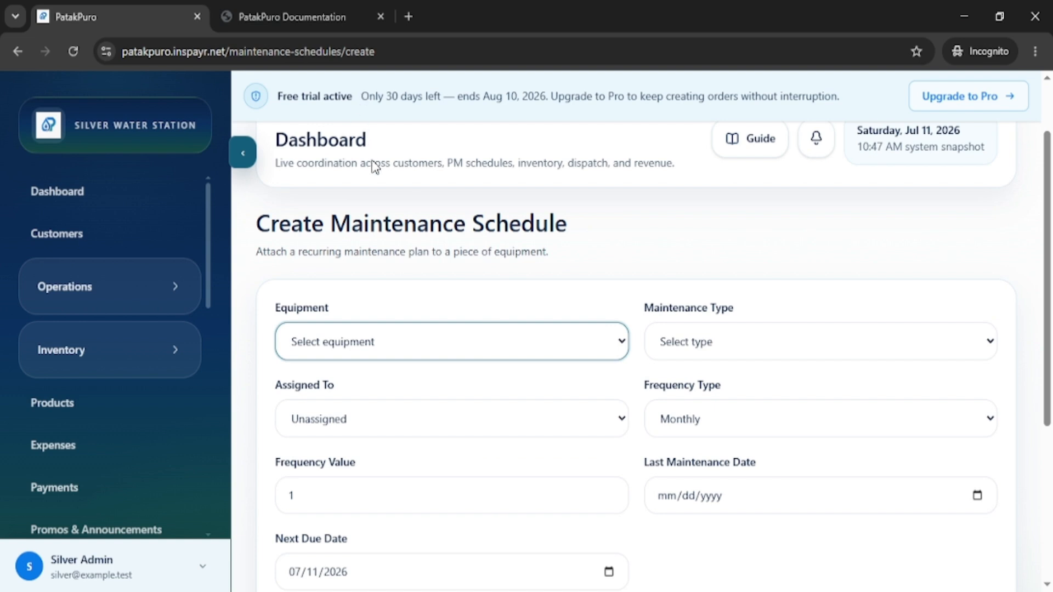
{"action": "left_click", "coordinate": [372, 122]}
{"action": "left_click", "coordinate": [713, 345]}
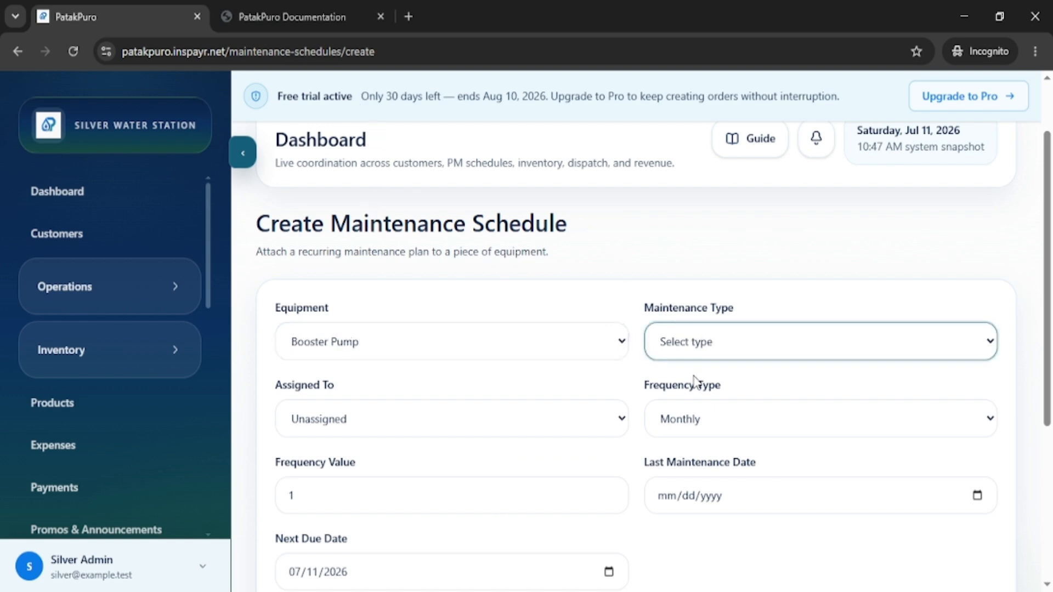
{"action": "left_click", "coordinate": [703, 424]}
{"action": "left_click", "coordinate": [347, 420]}
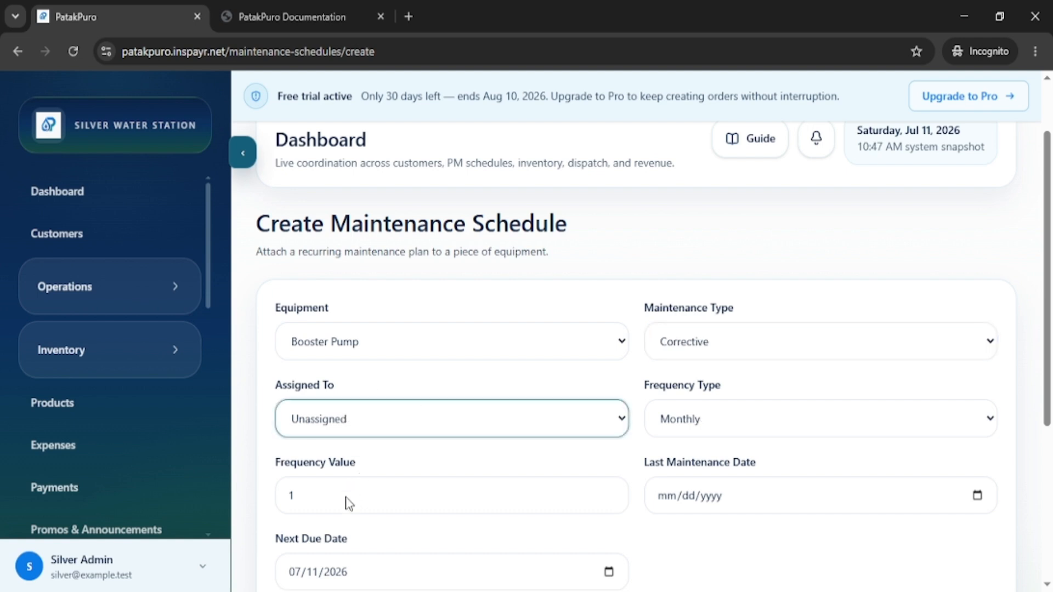
{"action": "left_click", "coordinate": [486, 503]}
- Examine the schedule form's frequency type options, frequency value, and date fields
{"action": "left_click", "coordinate": [711, 416]}
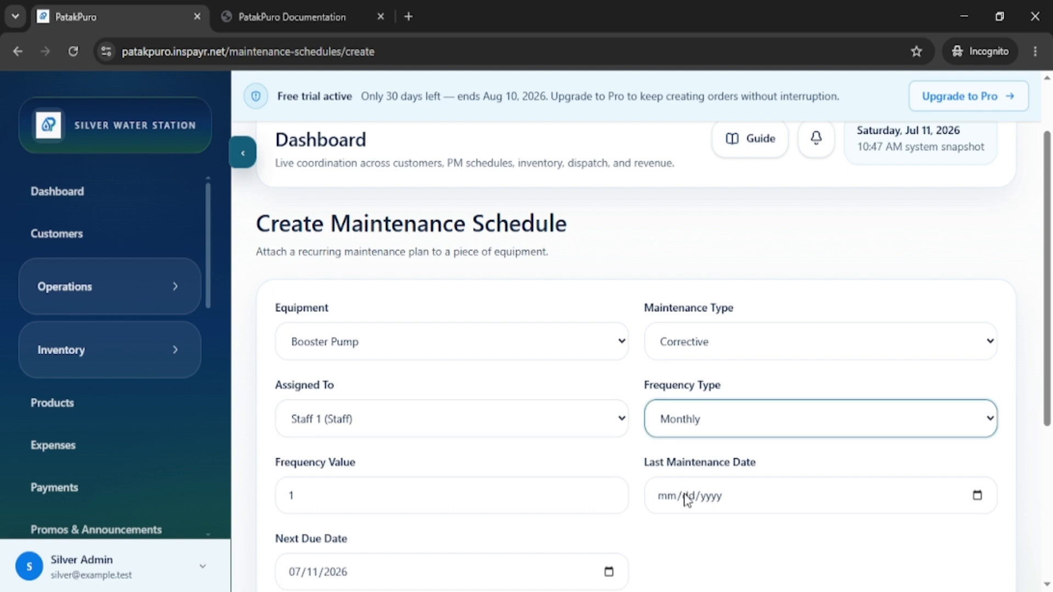
{"action": "scroll", "coordinate": [667, 388], "scroll_direction": "down", "scroll_amount": 3}
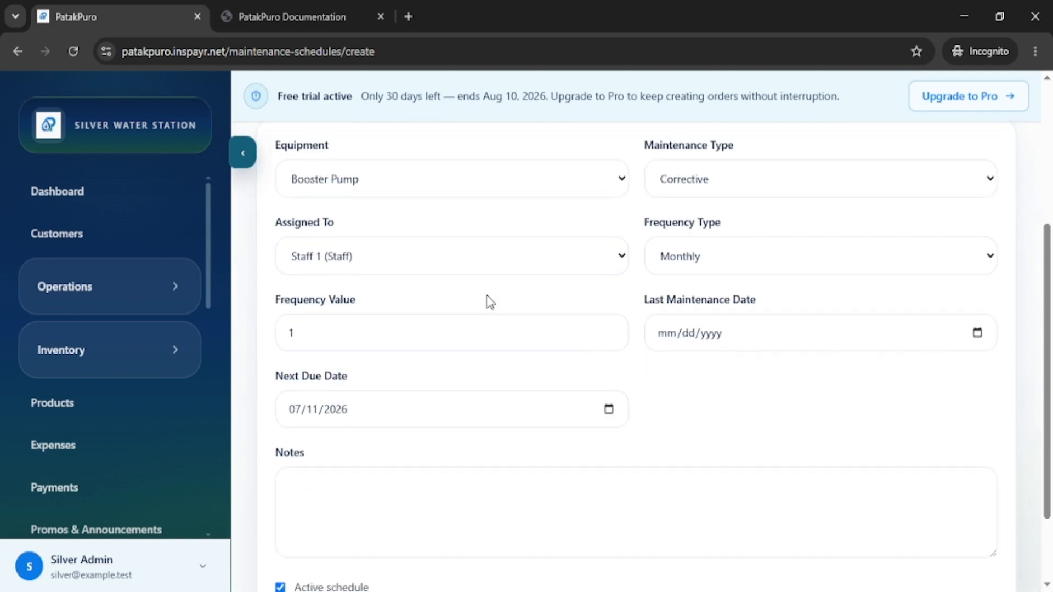
{"action": "double_click", "coordinate": [392, 334]}
{"action": "left_click", "coordinate": [684, 373]}
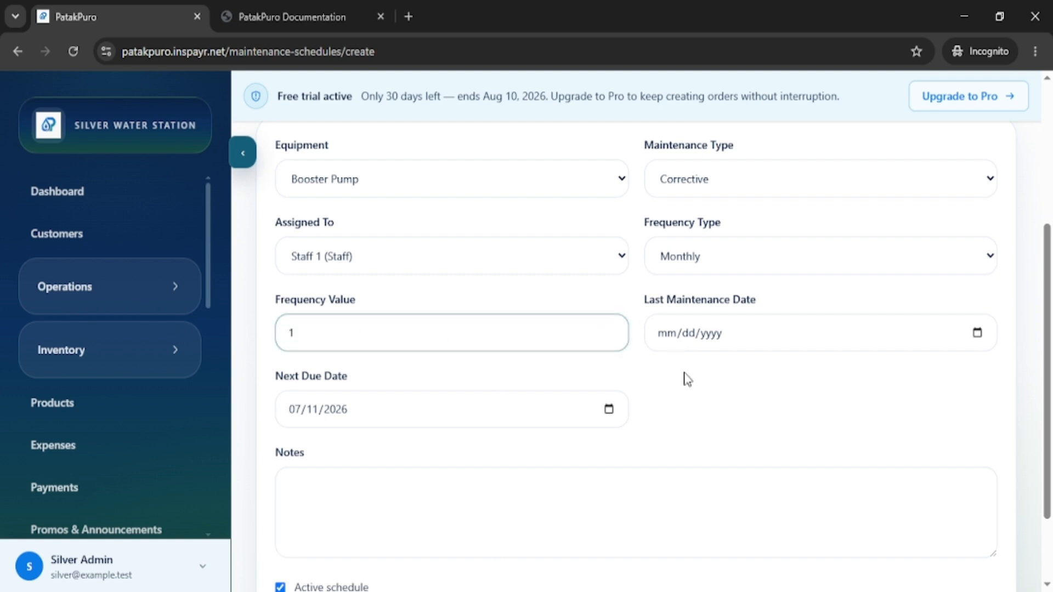
{"action": "left_click", "coordinate": [595, 328]}
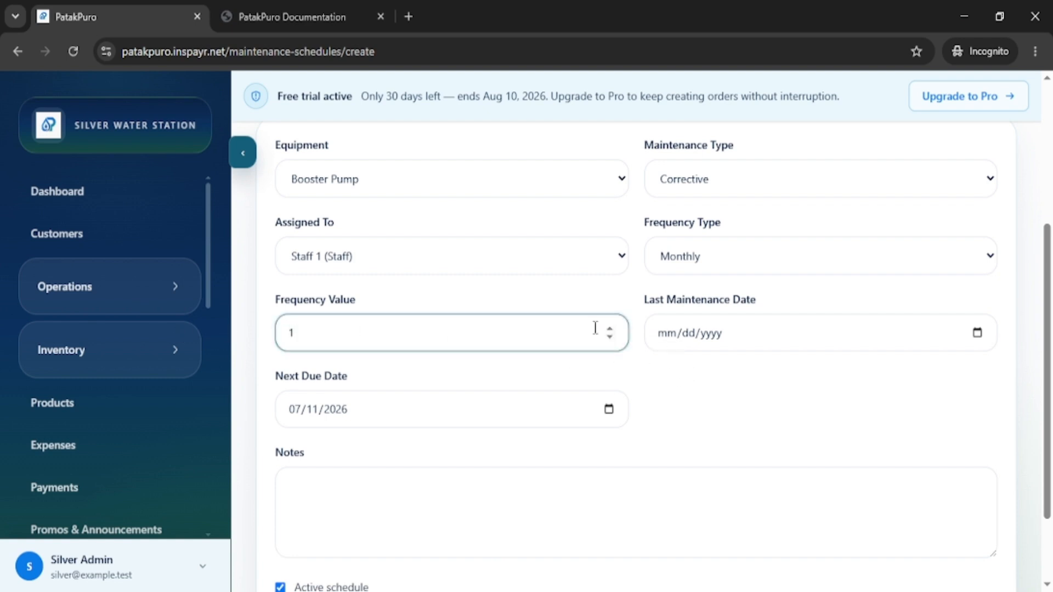
{"action": "left_click", "coordinate": [776, 270]}
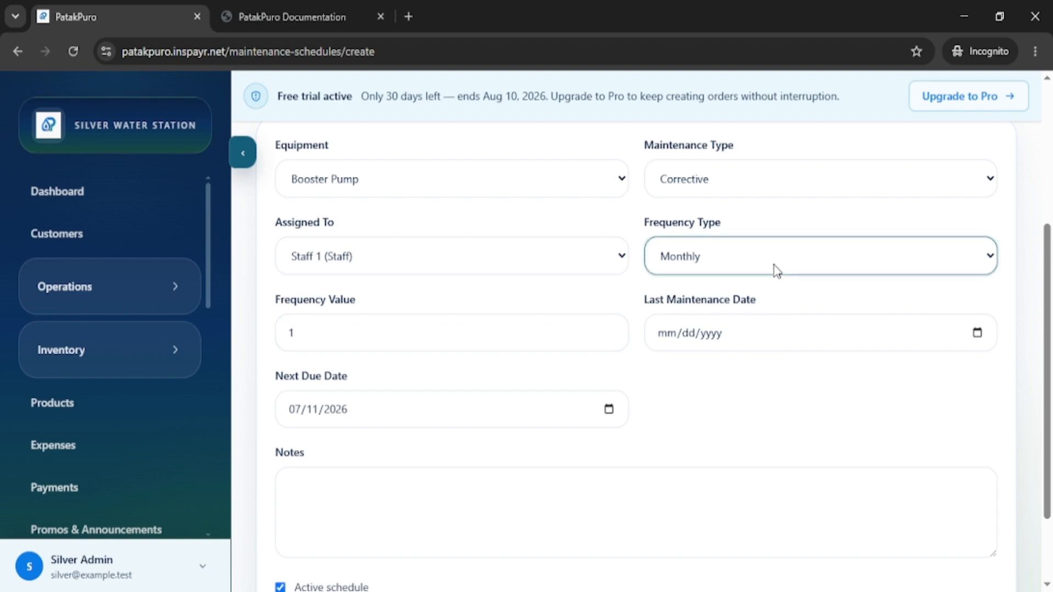
{"action": "left_click", "coordinate": [773, 401]}
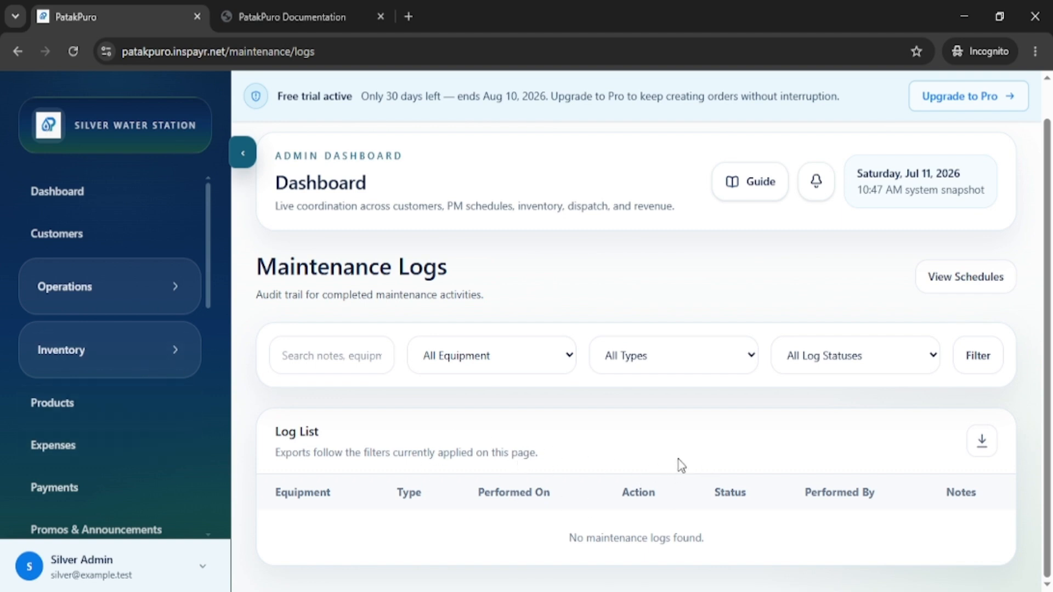
- Look over the Maintenance Logs page and open the Work Orders list
{"action": "scroll", "coordinate": [154, 439], "scroll_direction": "down", "scroll_amount": 4}
{"action": "scroll", "coordinate": [158, 434], "scroll_direction": "down", "scroll_amount": 7}
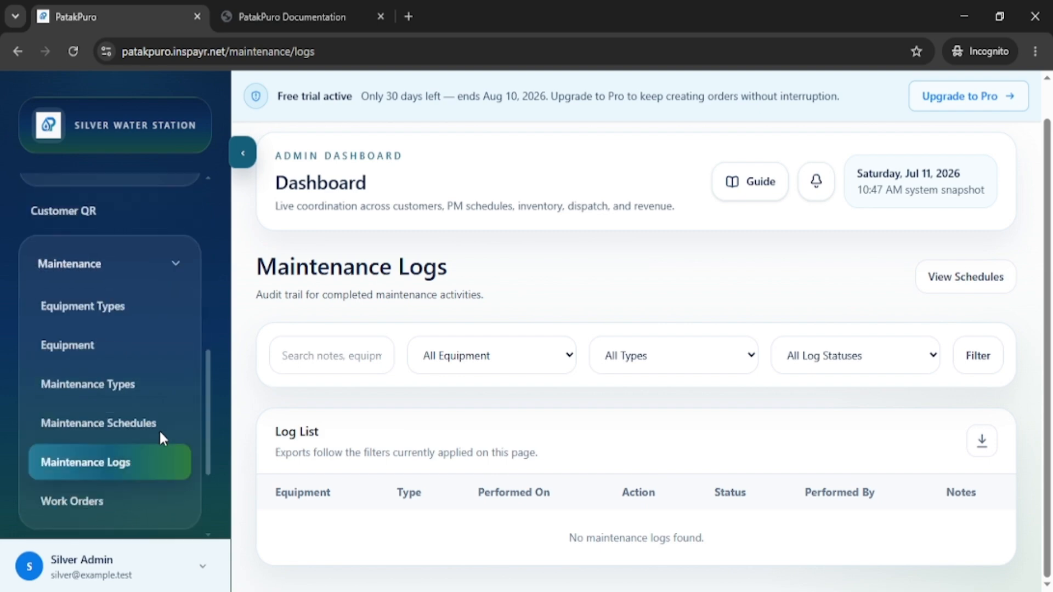
{"action": "left_click", "coordinate": [88, 345]}
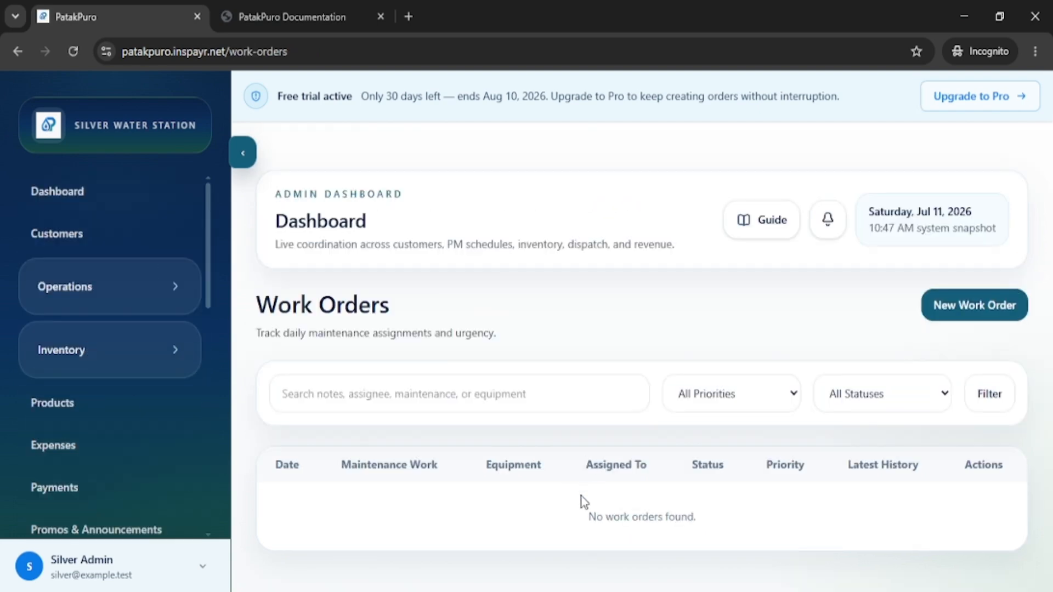
- Start a new work order and set its maintenance work type to Corrective
{"action": "left_click", "coordinate": [982, 311]}
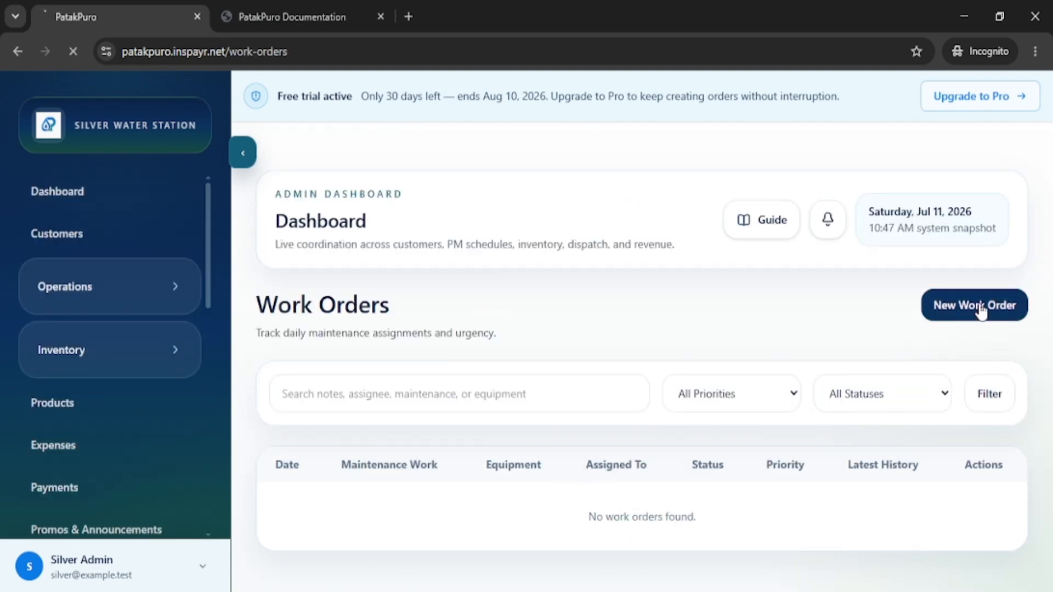
{"action": "scroll", "coordinate": [710, 396], "scroll_direction": "down", "scroll_amount": 2}
{"action": "scroll", "coordinate": [711, 396], "scroll_direction": "down", "scroll_amount": 2}
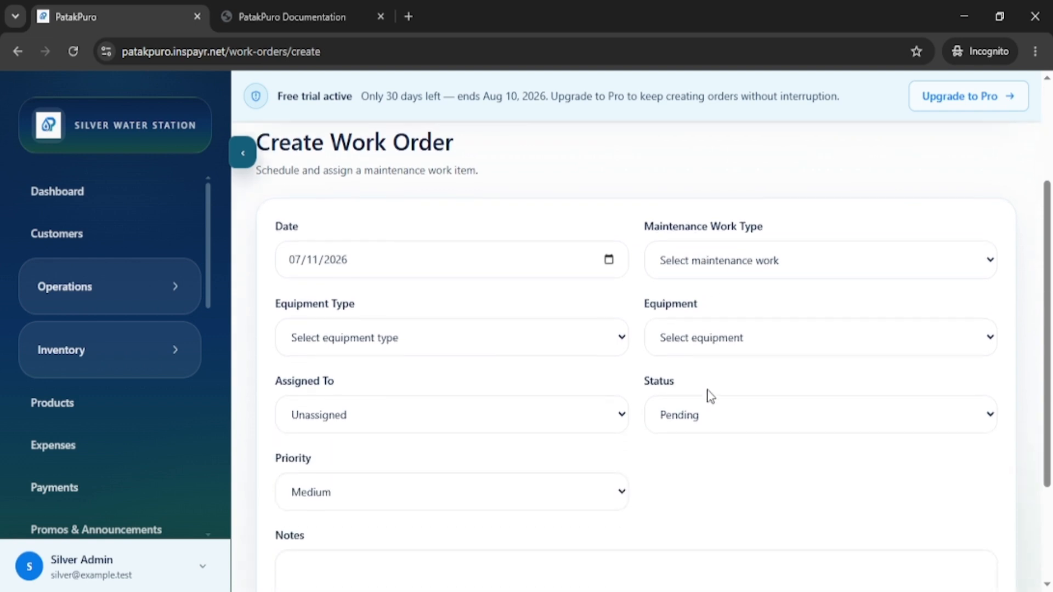
{"action": "left_click", "coordinate": [803, 263]}
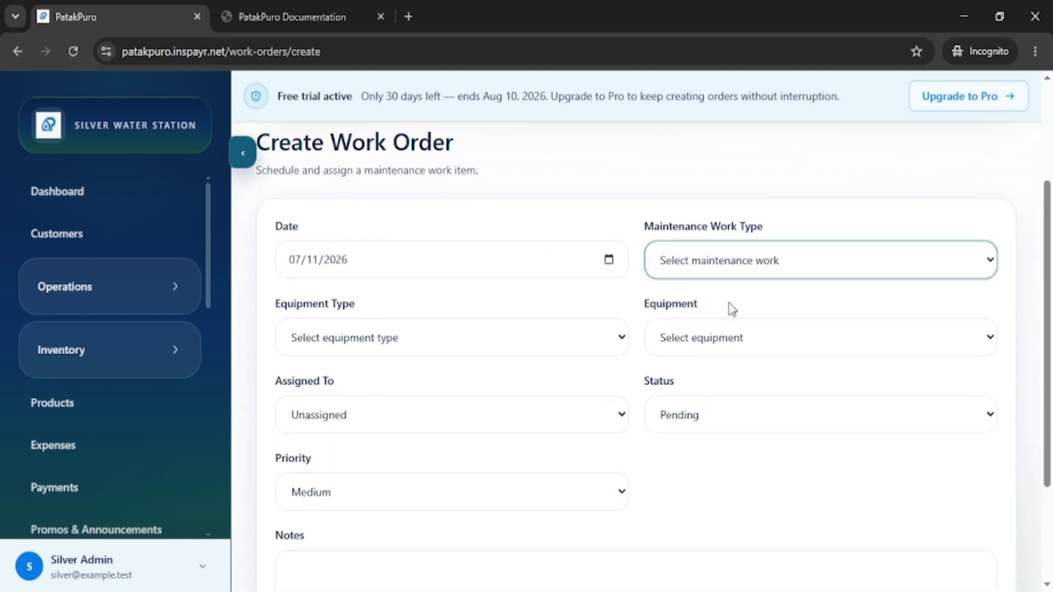
{"action": "left_click", "coordinate": [706, 335]}
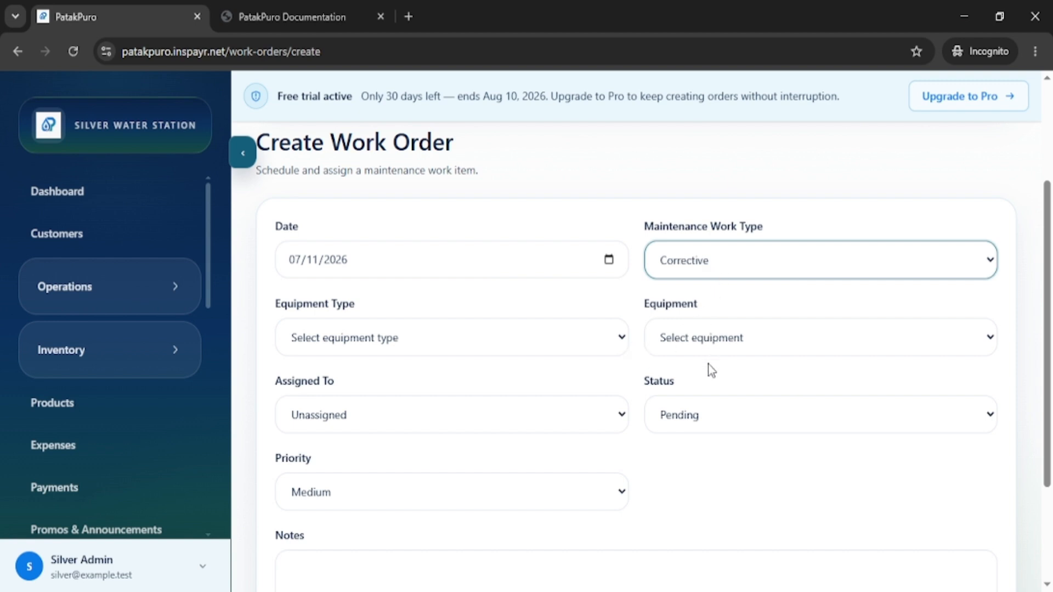
- Set the work order to Preventive maintenance on the Pumping equipment Booster Pump, assigned to Staff 1
{"action": "left_click", "coordinate": [707, 407]}
{"action": "left_click", "coordinate": [430, 336]}
{"action": "left_click", "coordinate": [392, 415]}
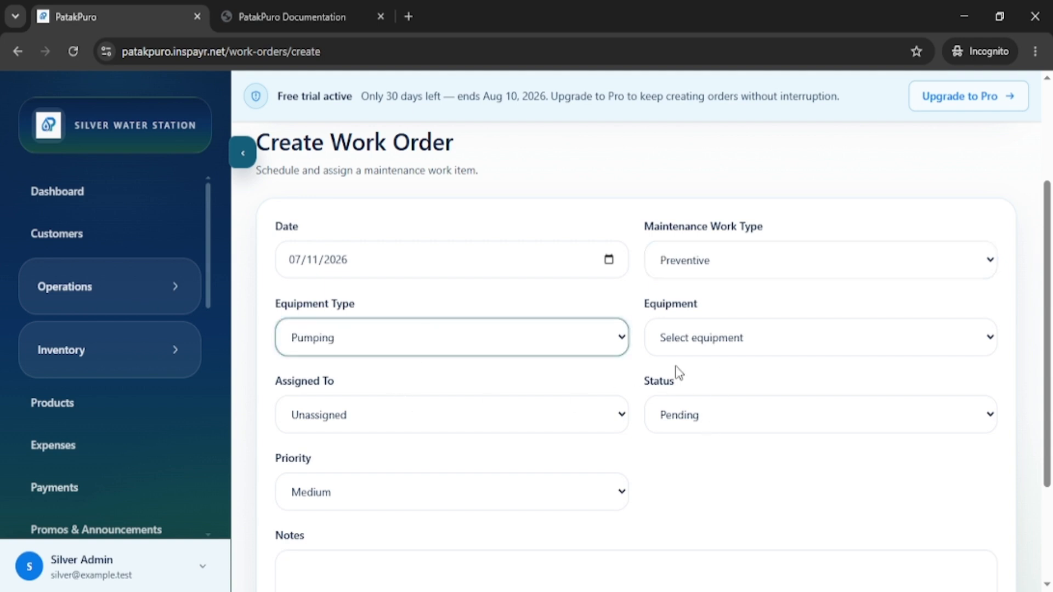
{"action": "left_click", "coordinate": [705, 344]}
{"action": "left_click", "coordinate": [709, 397]}
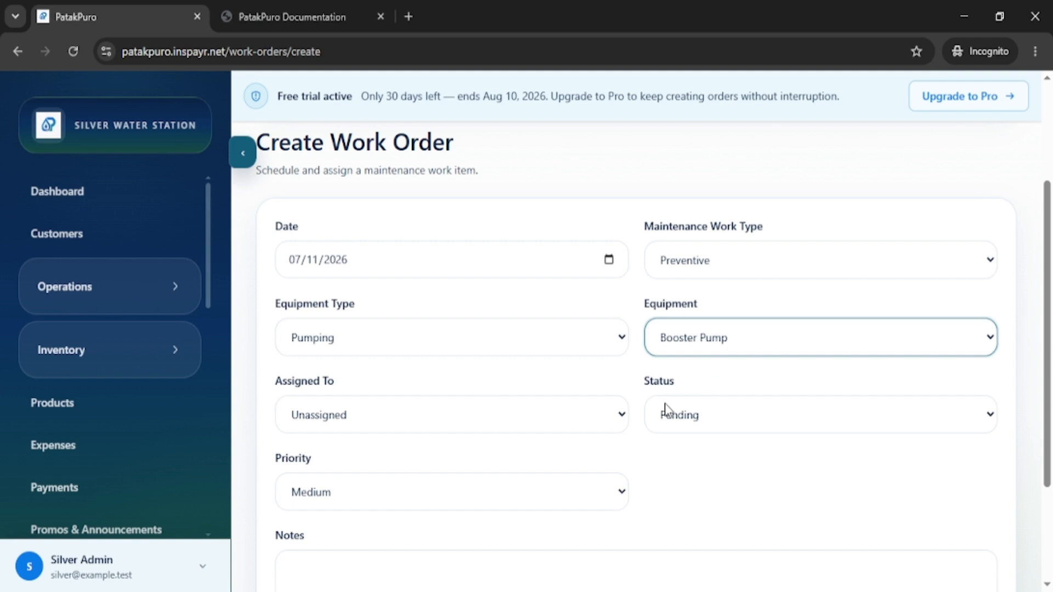
{"action": "left_click", "coordinate": [612, 419]}
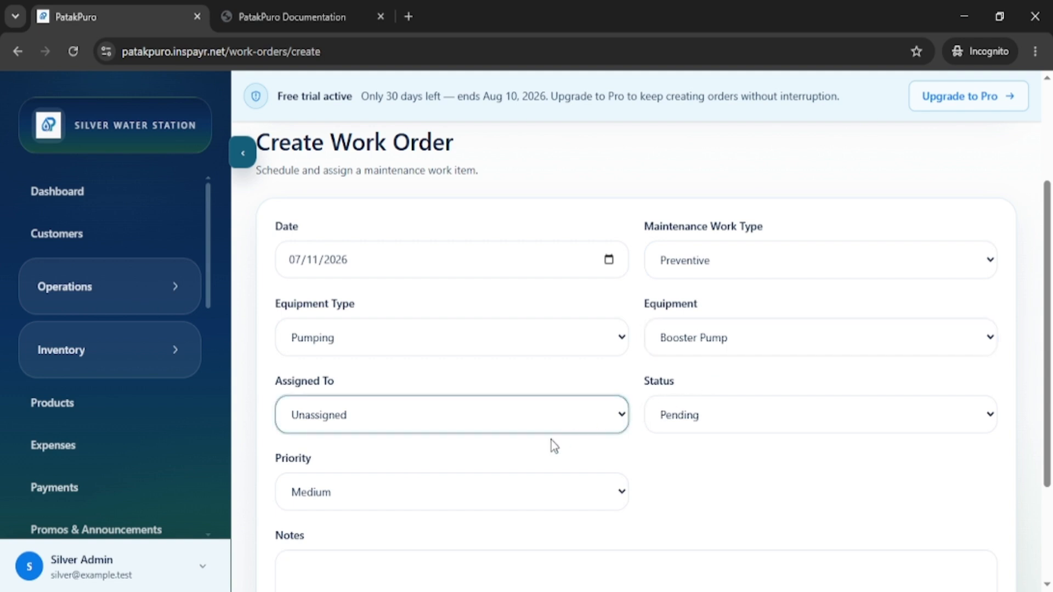
{"action": "left_click", "coordinate": [482, 492]}
- Examine the work order form's status, priority and notes fields, and return to the Work Orders list without saving
{"action": "left_click", "coordinate": [735, 421]}
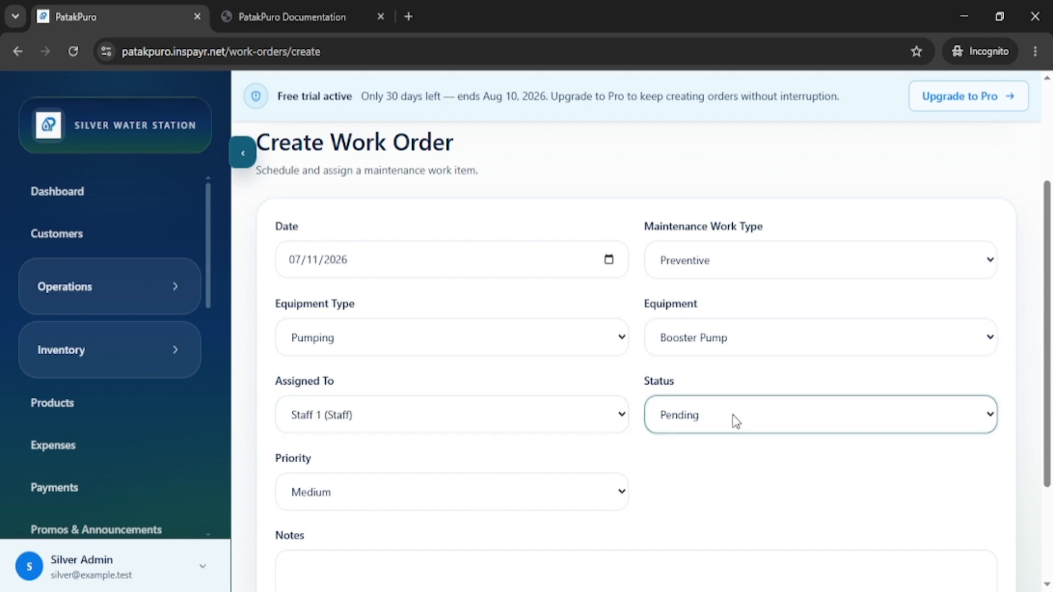
{"action": "scroll", "coordinate": [735, 421], "scroll_direction": "down", "scroll_amount": 3}
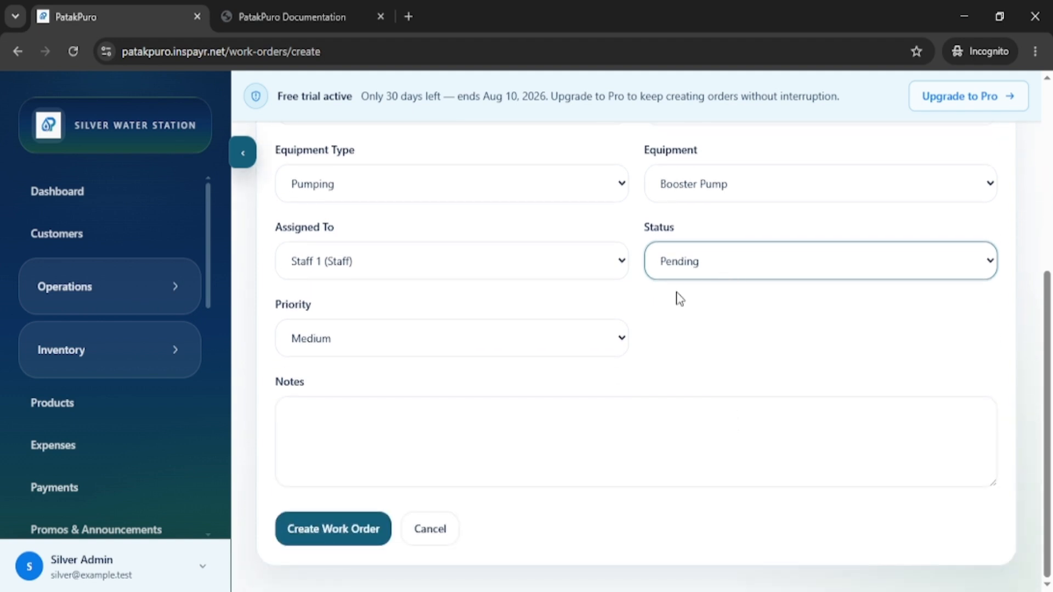
{"action": "left_click", "coordinate": [741, 391]}
- Open the Products list and review the Alkaline Water 5 Gallon entry's name, type, price and status
{"action": "left_click", "coordinate": [172, 515]}
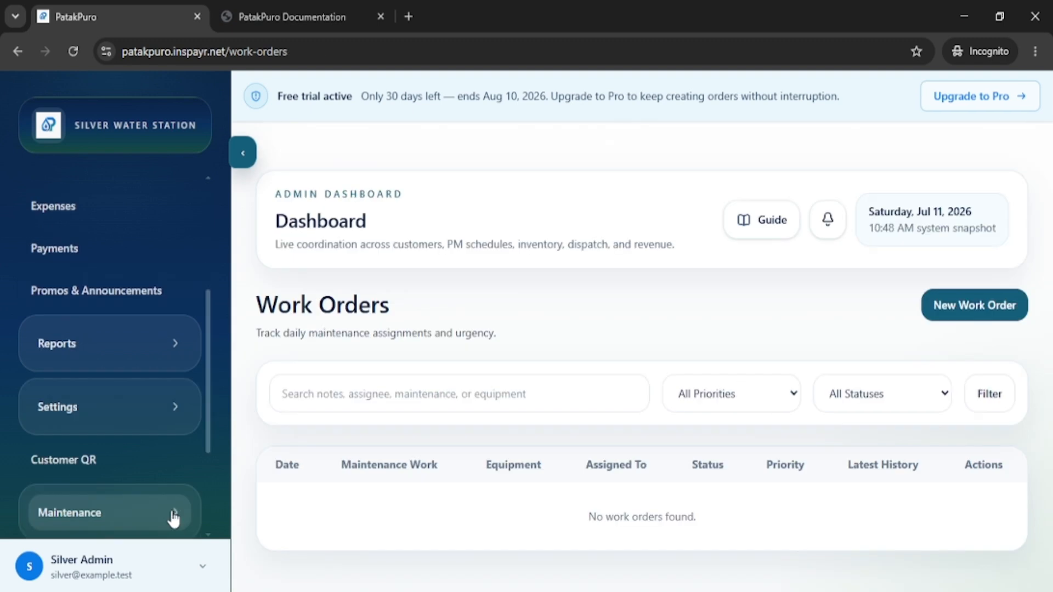
{"action": "scroll", "coordinate": [179, 479], "scroll_direction": "up", "scroll_amount": 3}
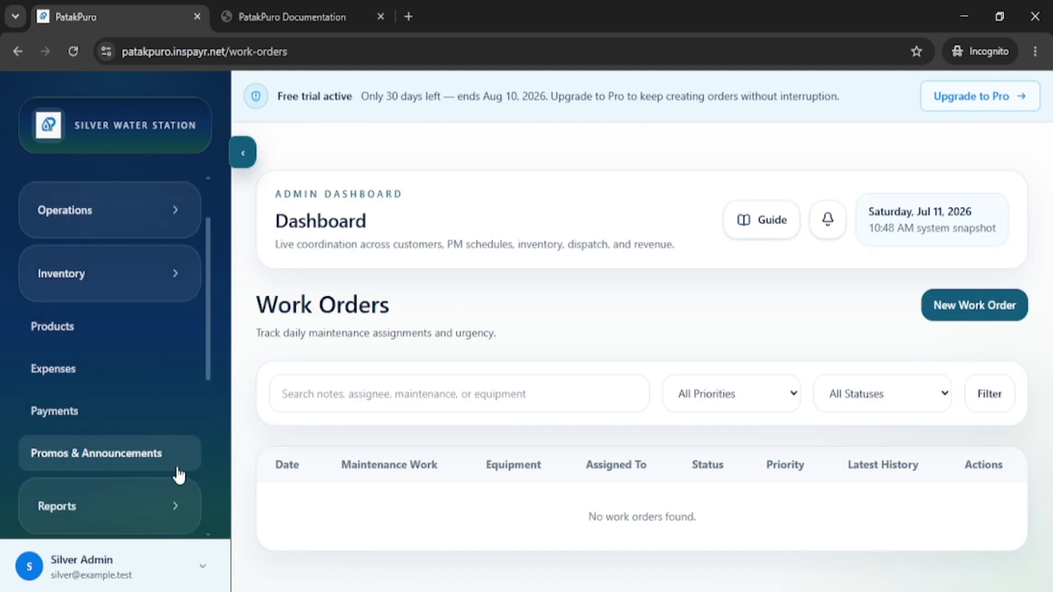
{"action": "left_click", "coordinate": [73, 328]}
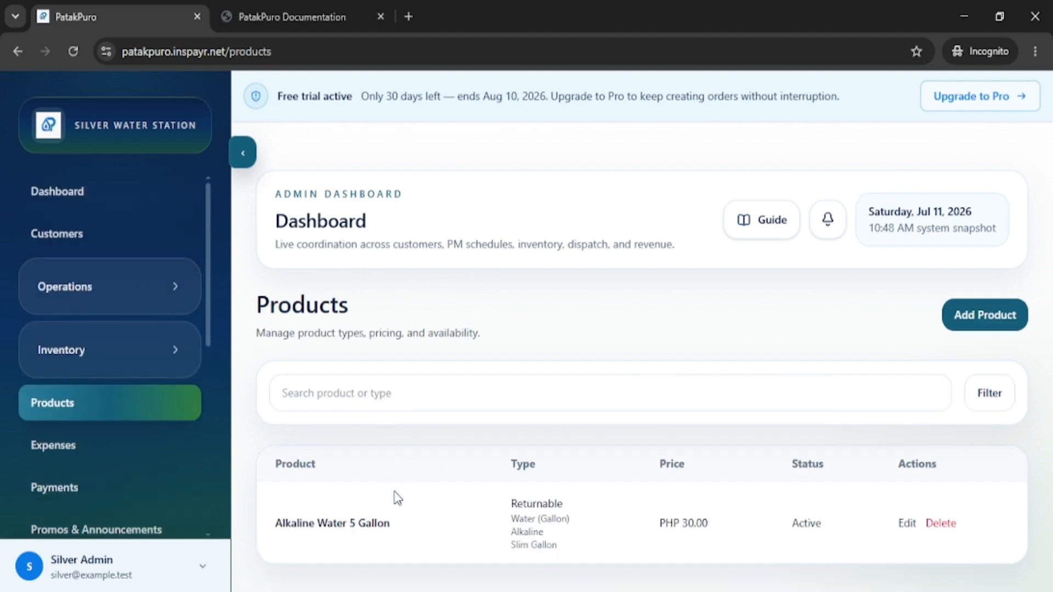
{"action": "left_click_drag", "start_coordinate": [410, 524], "coordinate": [277, 522]}
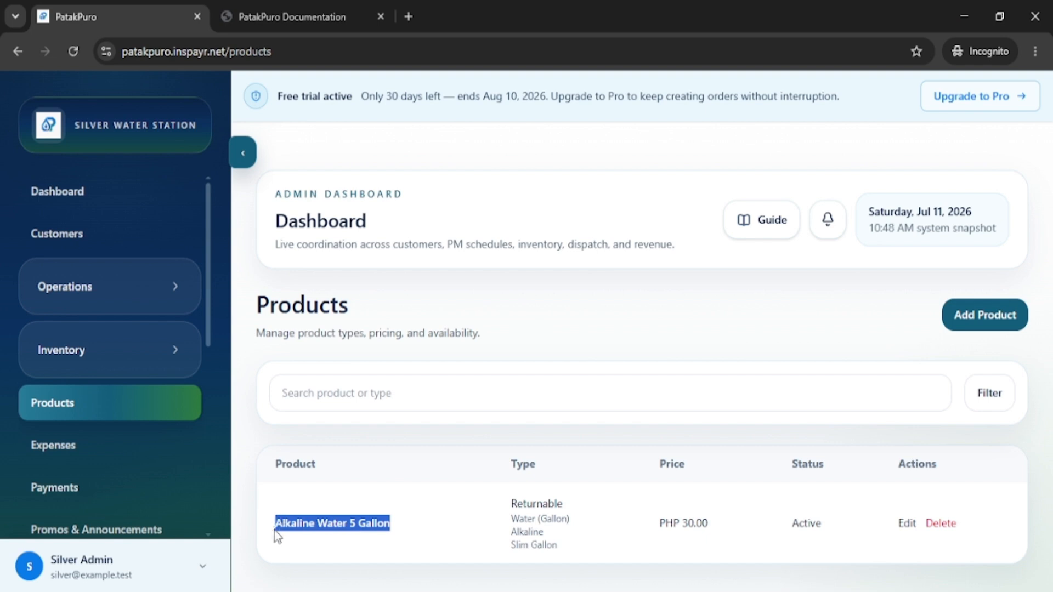
{"action": "left_click", "coordinate": [448, 528]}
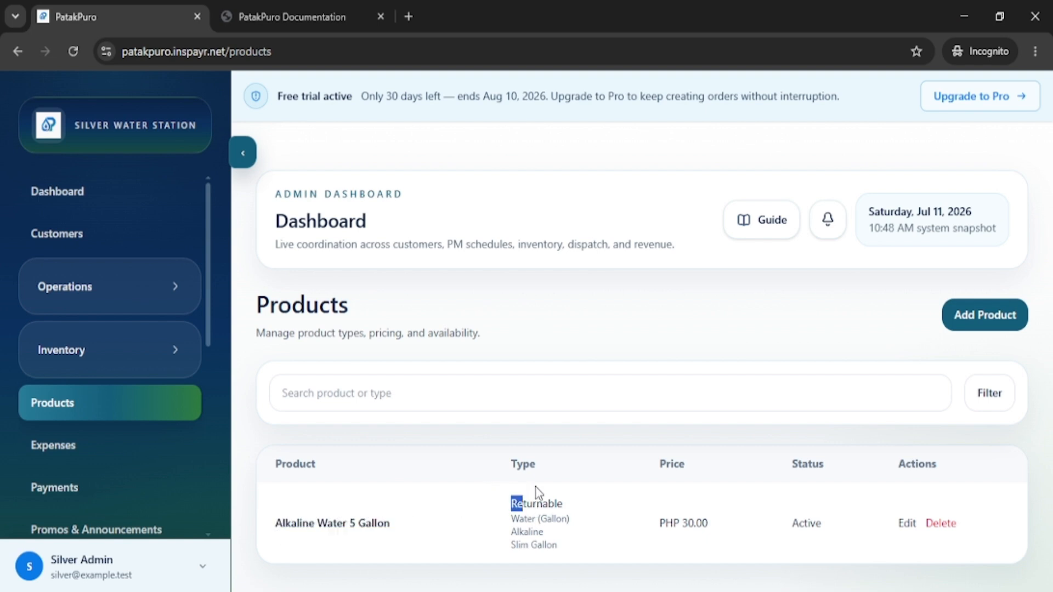
{"action": "left_click", "coordinate": [567, 540]}
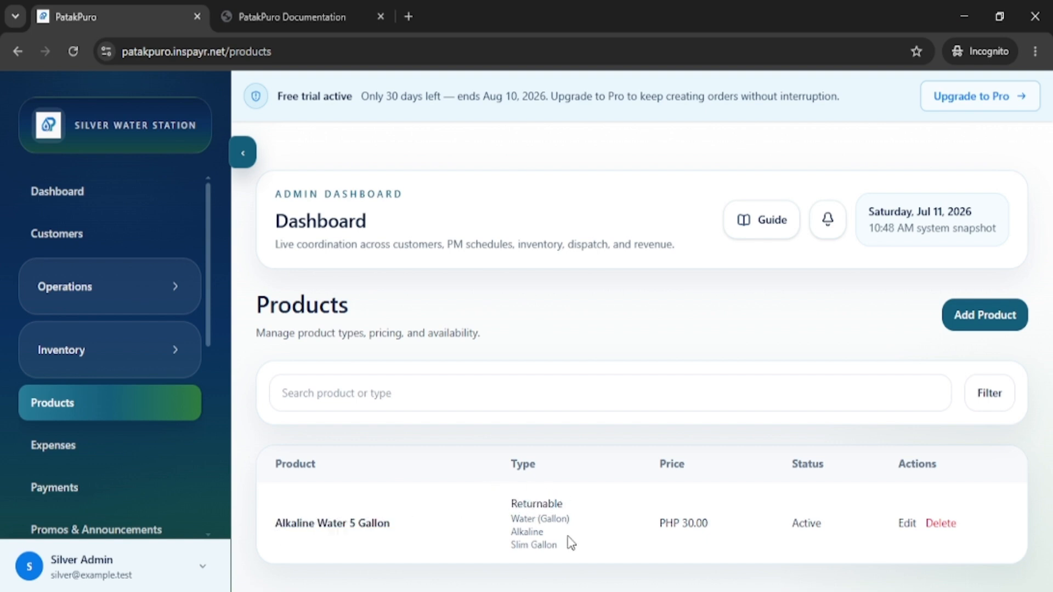
{"action": "triple_click", "coordinate": [674, 528]}
{"action": "left_click", "coordinate": [788, 532]}
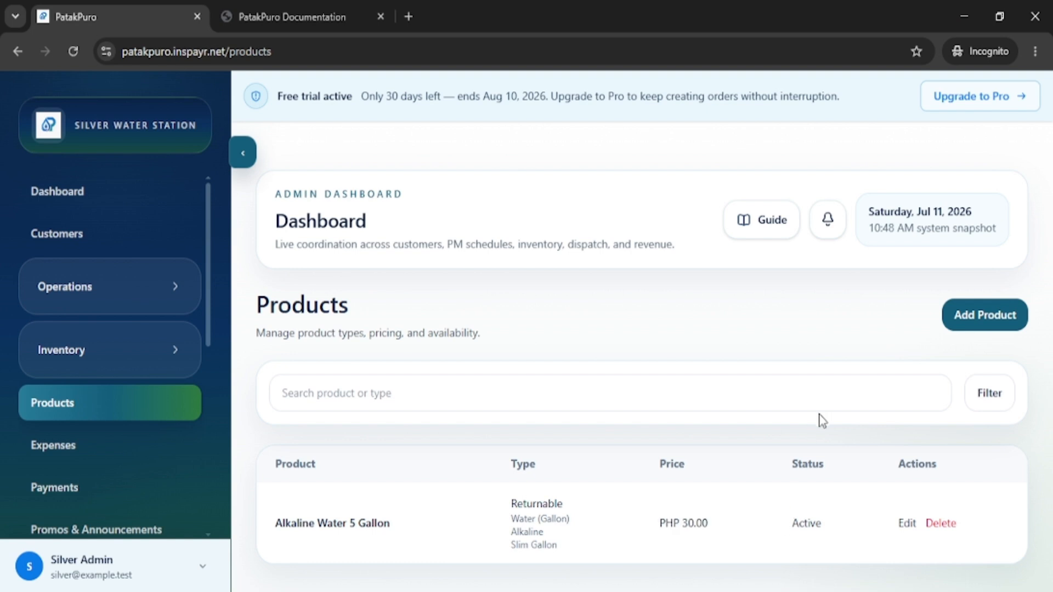
- Start a new product and name it "Distilled 5 Gallon"
{"action": "left_click", "coordinate": [1001, 323]}
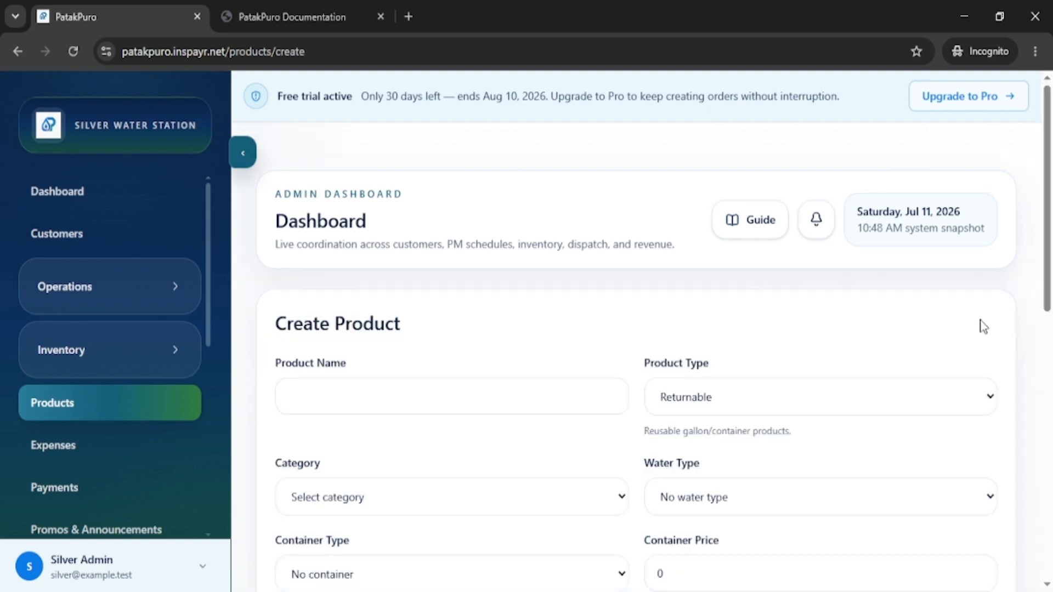
{"action": "scroll", "coordinate": [880, 360], "scroll_direction": "down", "scroll_amount": 2}
{"action": "left_click", "coordinate": [437, 317]}
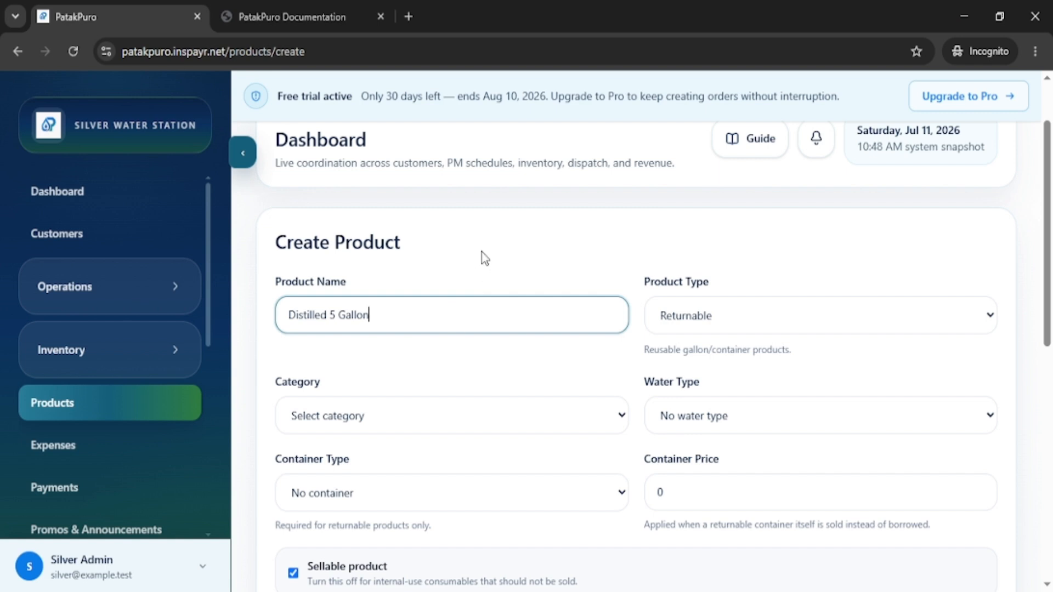
{"action": "scroll", "coordinate": [483, 257], "scroll_direction": "down", "scroll_amount": 4}
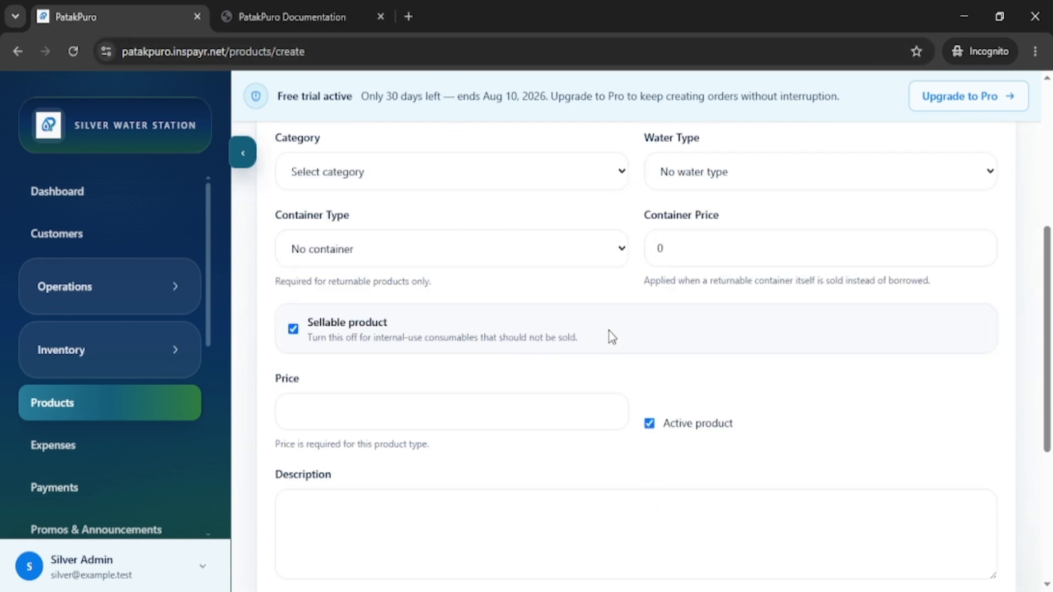
{"action": "scroll", "coordinate": [608, 334], "scroll_direction": "up", "scroll_amount": 3}
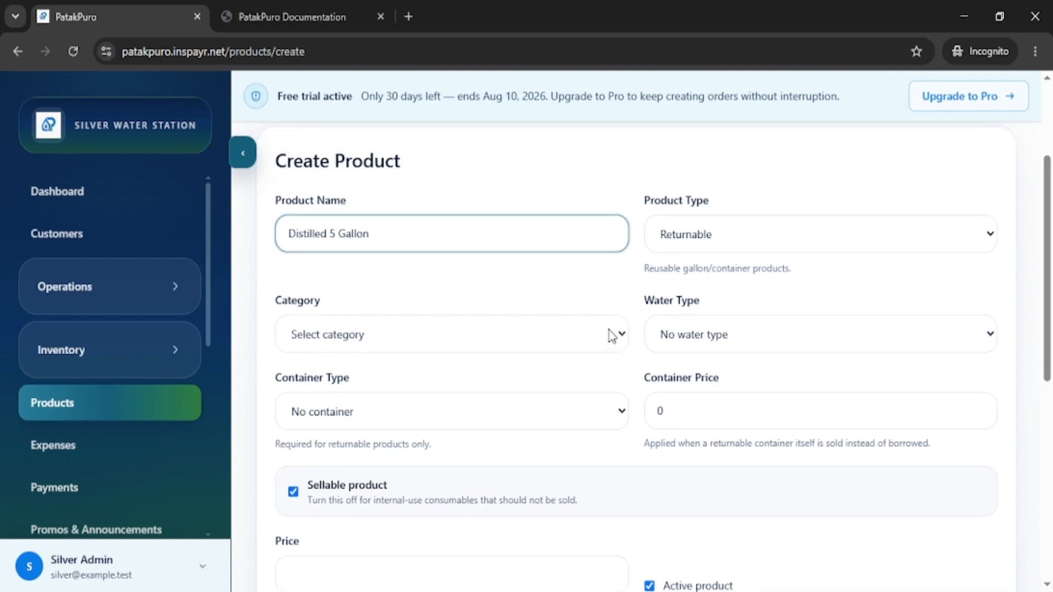
- Keep the product type Returnable and set the category to Water (Gallon), water type to Distilled and container type to Round Gallon
{"action": "key", "text": "Tab"}
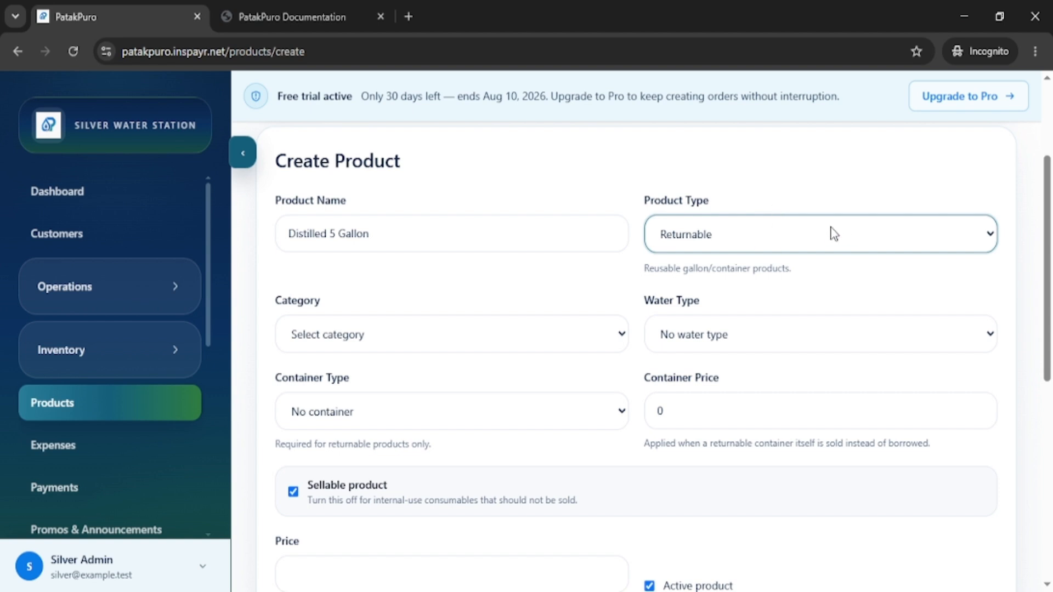
{"action": "key", "text": "Tab"}
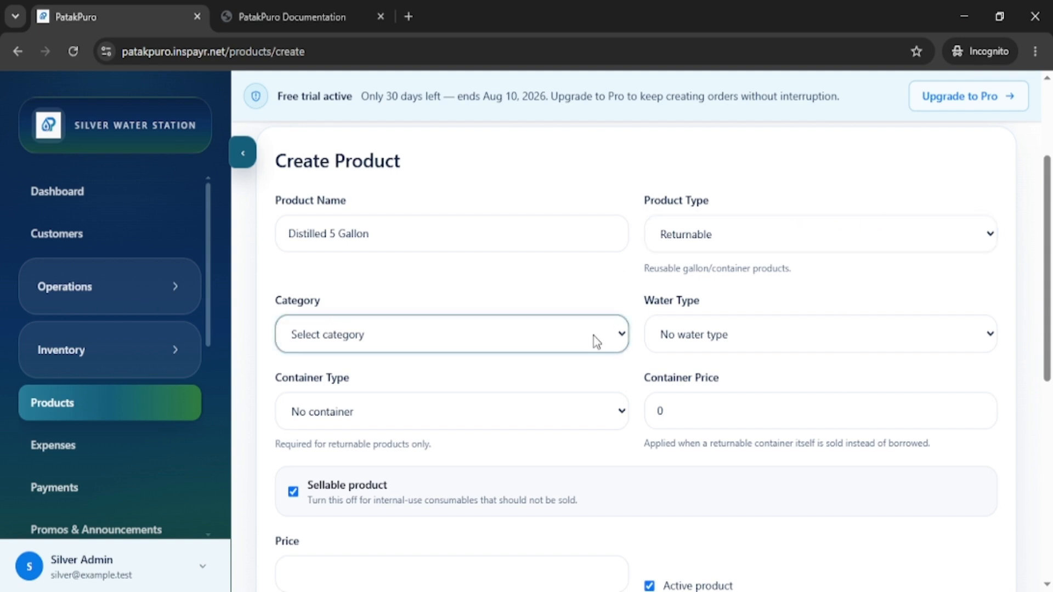
{"action": "key", "text": "Down"}
{"action": "key", "text": "Tab"}
{"action": "key", "text": "Down"}
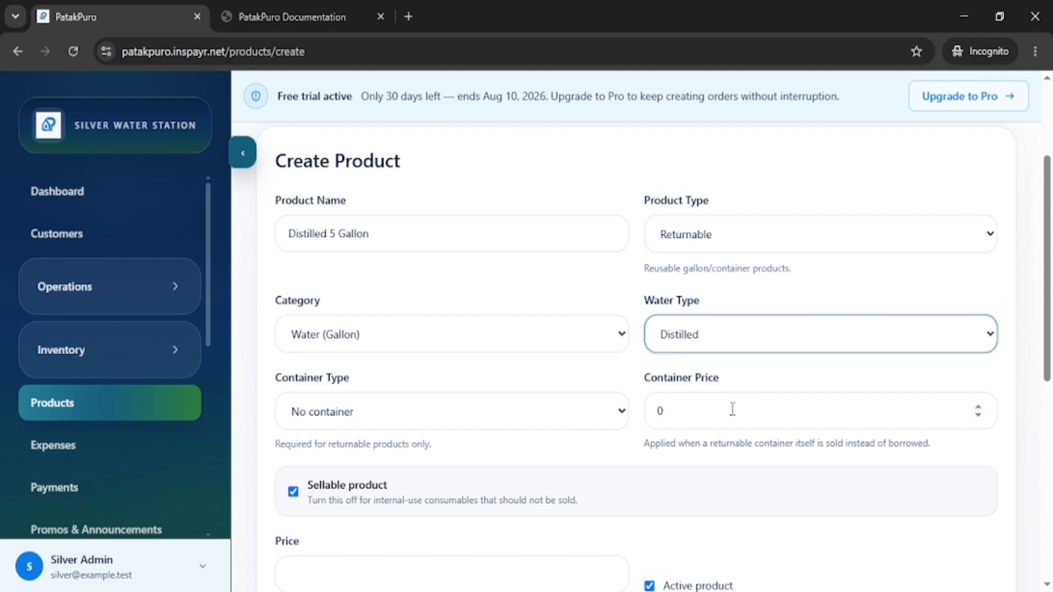
{"action": "key", "text": "Tab"}
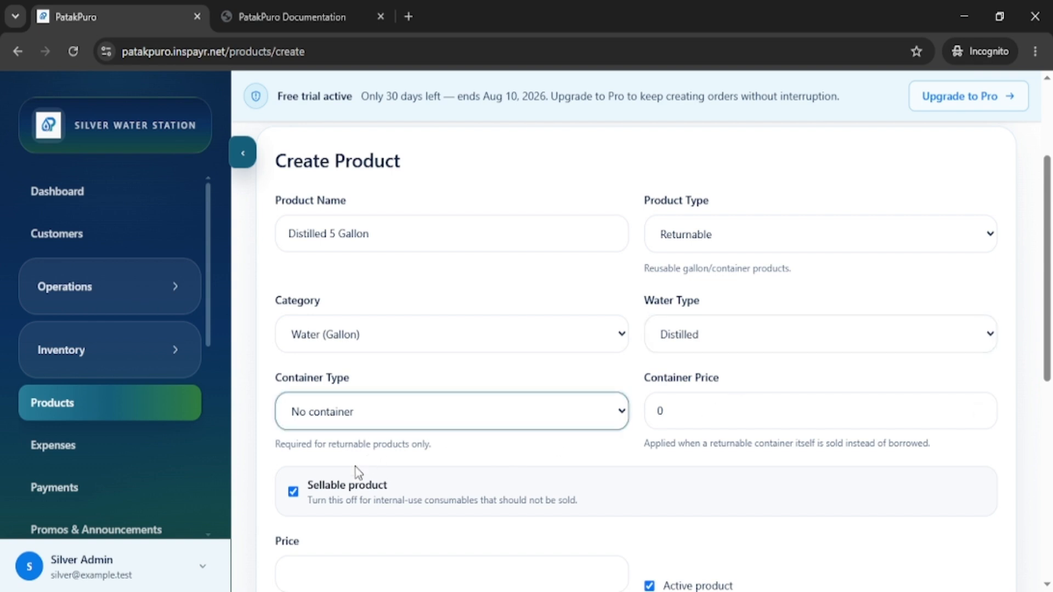
{"action": "key", "text": "Down"}
- Change the product name to "Distilled 5 Gallon Round" and keep the container price at 0
{"action": "left_click", "coordinate": [395, 234]}
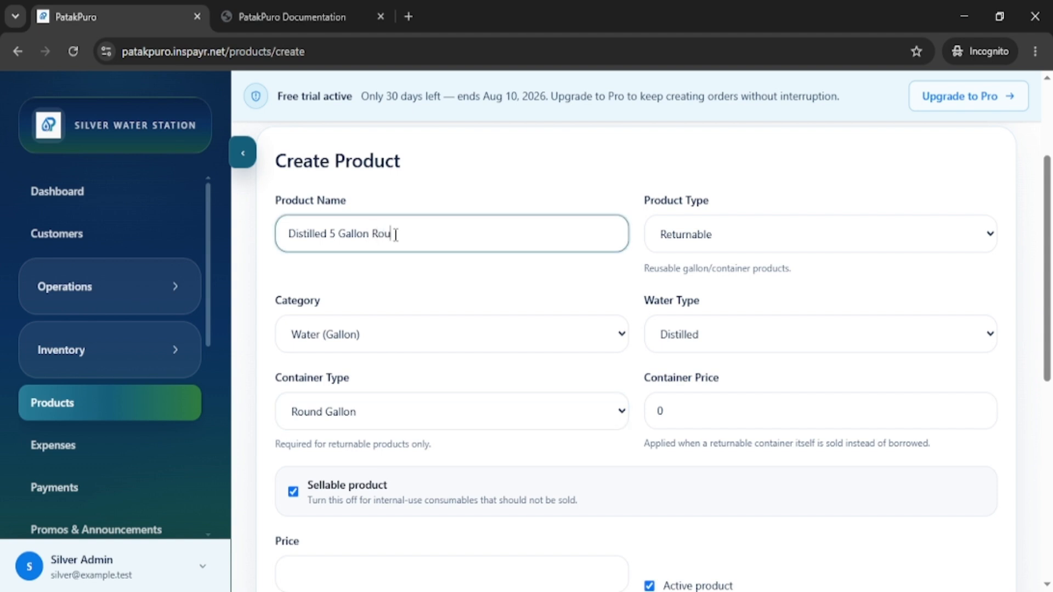
{"action": "left_click", "coordinate": [621, 294]}
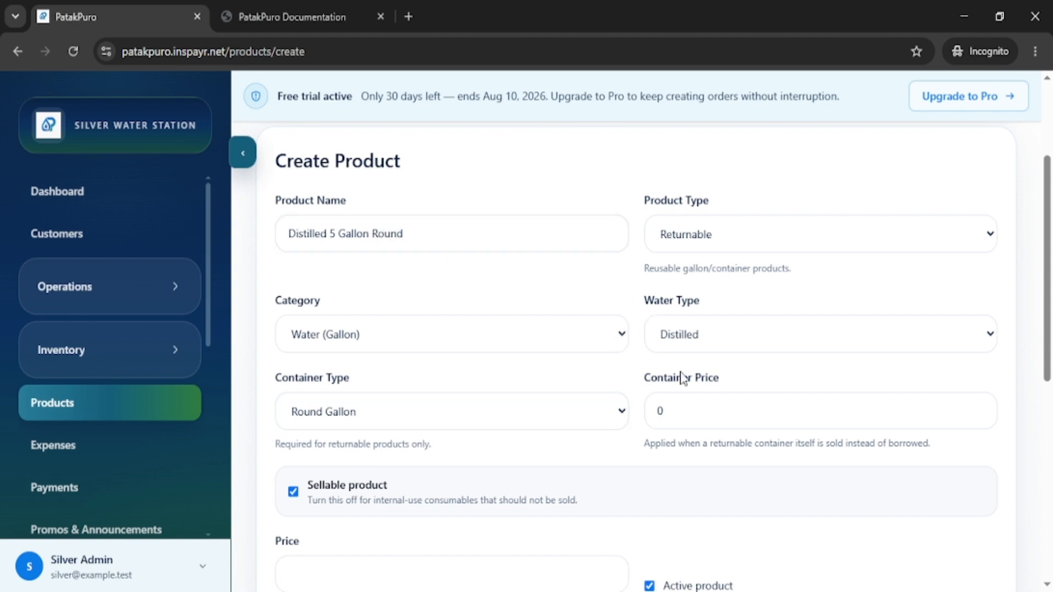
{"action": "left_click_drag", "start_coordinate": [779, 411], "coordinate": [477, 398]}
{"action": "scroll", "coordinate": [850, 499], "scroll_direction": "down", "scroll_amount": 2}
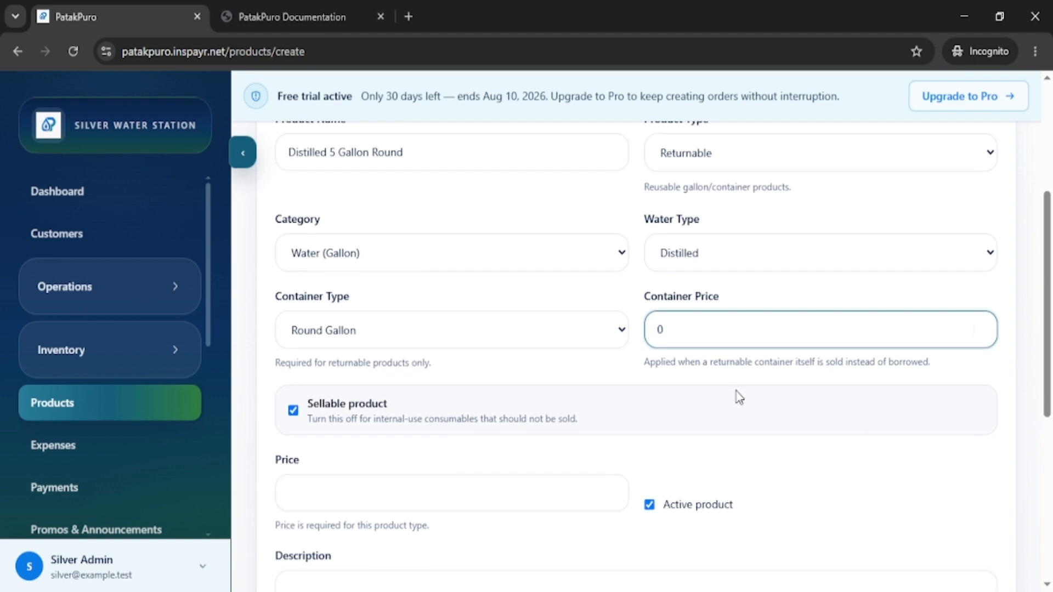
{"action": "left_click_drag", "start_coordinate": [687, 330], "coordinate": [540, 336]}
{"action": "left_click", "coordinate": [702, 396]}
- Set the product's price to 30, leaving it marked as sellable and active
{"action": "scroll", "coordinate": [701, 395], "scroll_direction": "down", "scroll_amount": 2}
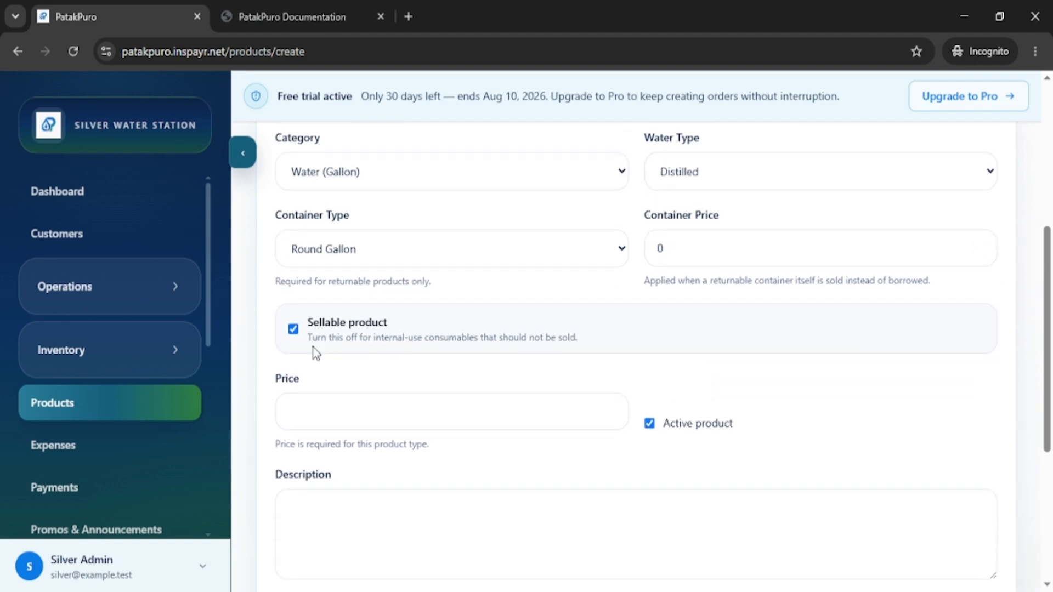
{"action": "left_click", "coordinate": [346, 411]}
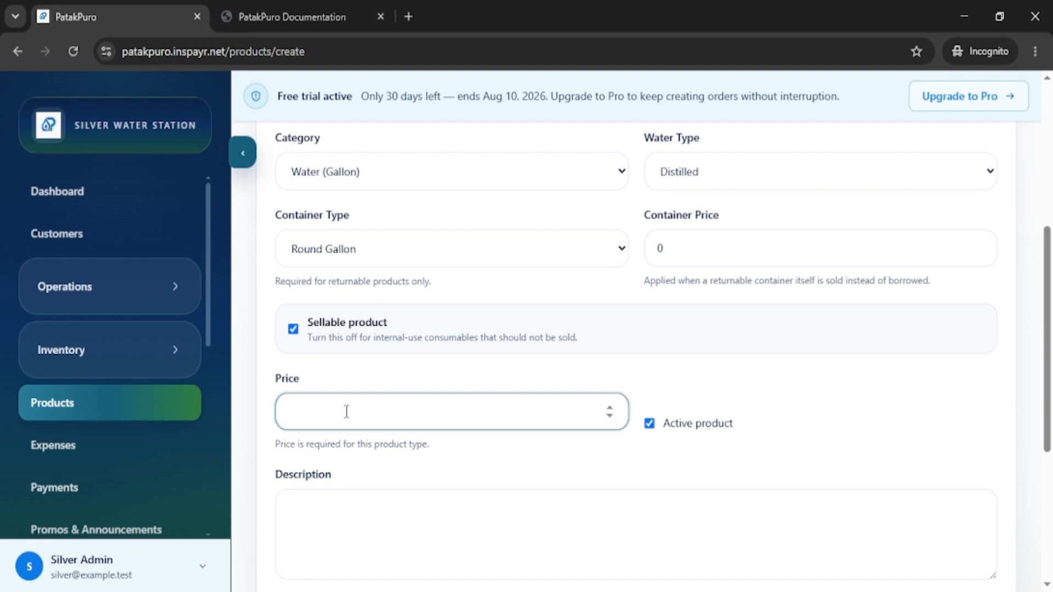
{"action": "key", "text": "Tab"}
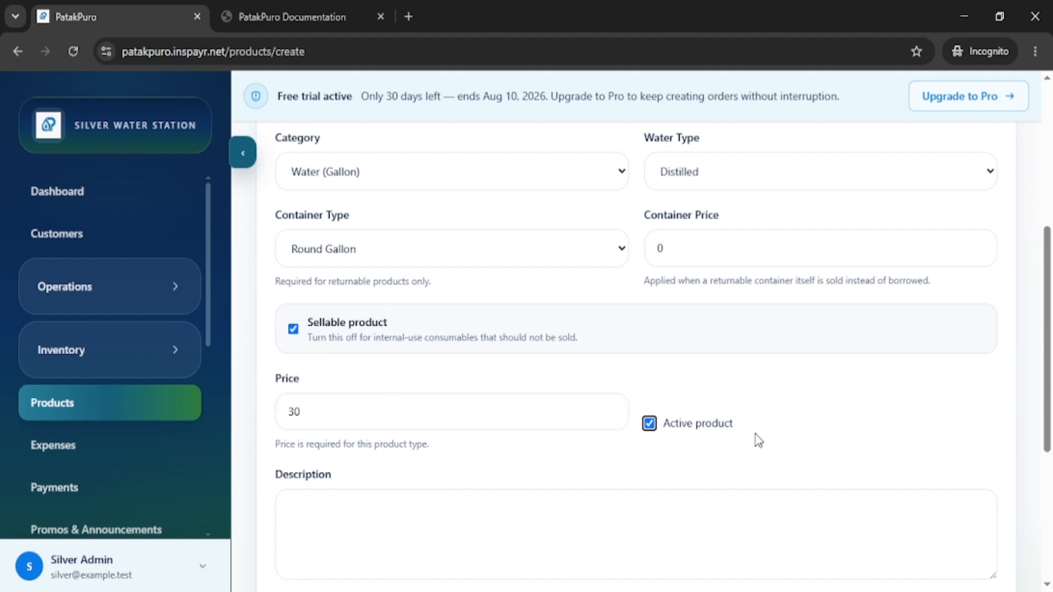
- Examine the product form's description field, the Consumables Used section and its consumable options, and review the entered details
{"action": "scroll", "coordinate": [749, 447], "scroll_direction": "down", "scroll_amount": 2}
{"action": "left_click", "coordinate": [413, 467]}
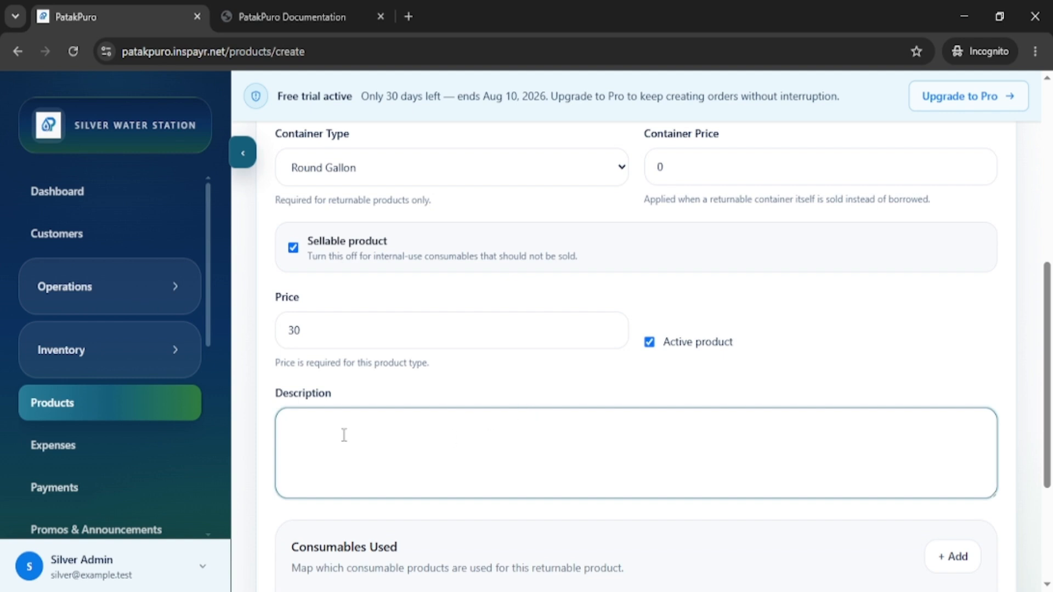
{"action": "scroll", "coordinate": [497, 436], "scroll_direction": "down", "scroll_amount": 2}
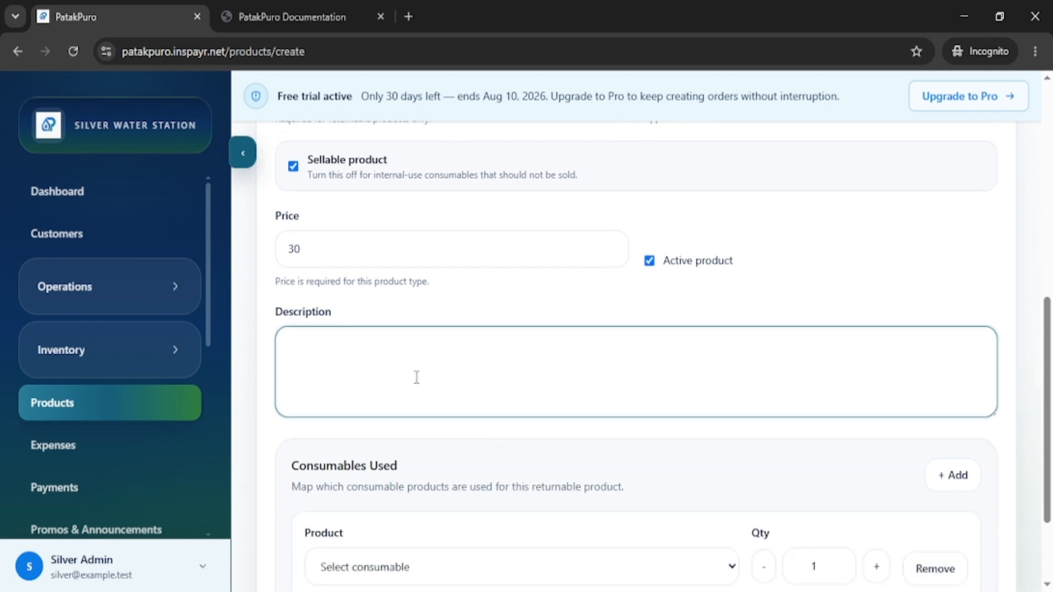
{"action": "scroll", "coordinate": [421, 373], "scroll_direction": "down", "scroll_amount": 3}
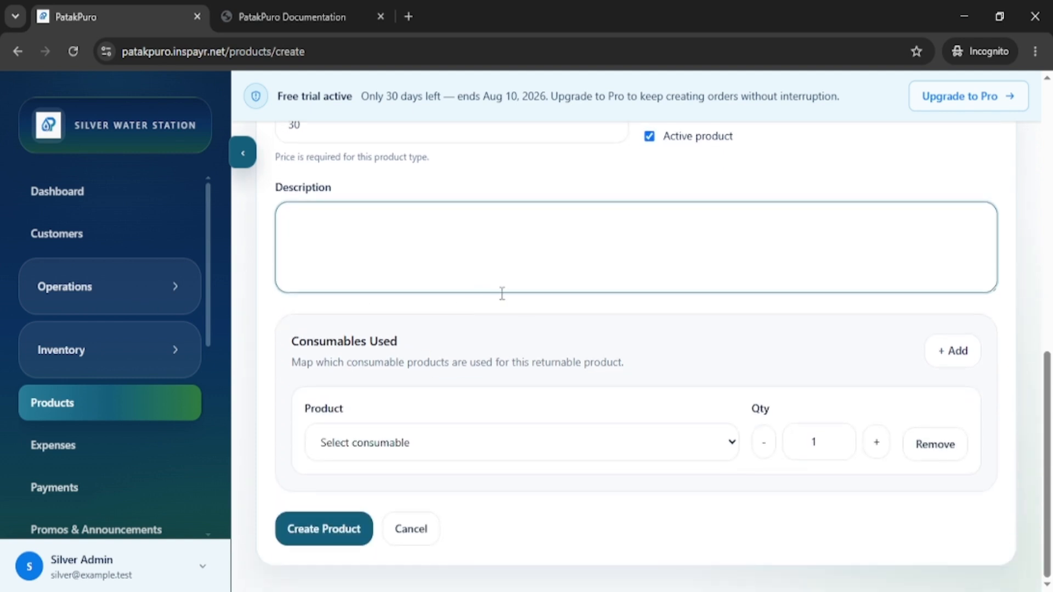
{"action": "left_click", "coordinate": [733, 442]}
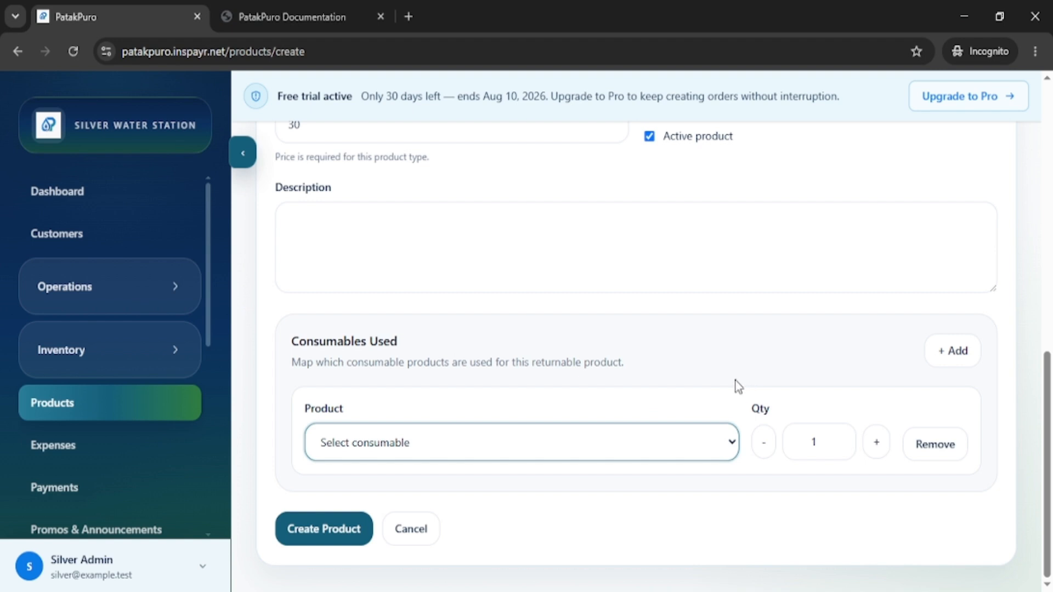
{"action": "scroll", "coordinate": [739, 386], "scroll_direction": "up", "scroll_amount": 3}
{"action": "scroll", "coordinate": [738, 385], "scroll_direction": "down", "scroll_amount": 3}
{"action": "left_click", "coordinate": [679, 515]}
{"action": "scroll", "coordinate": [683, 496], "scroll_direction": "up", "scroll_amount": 10}
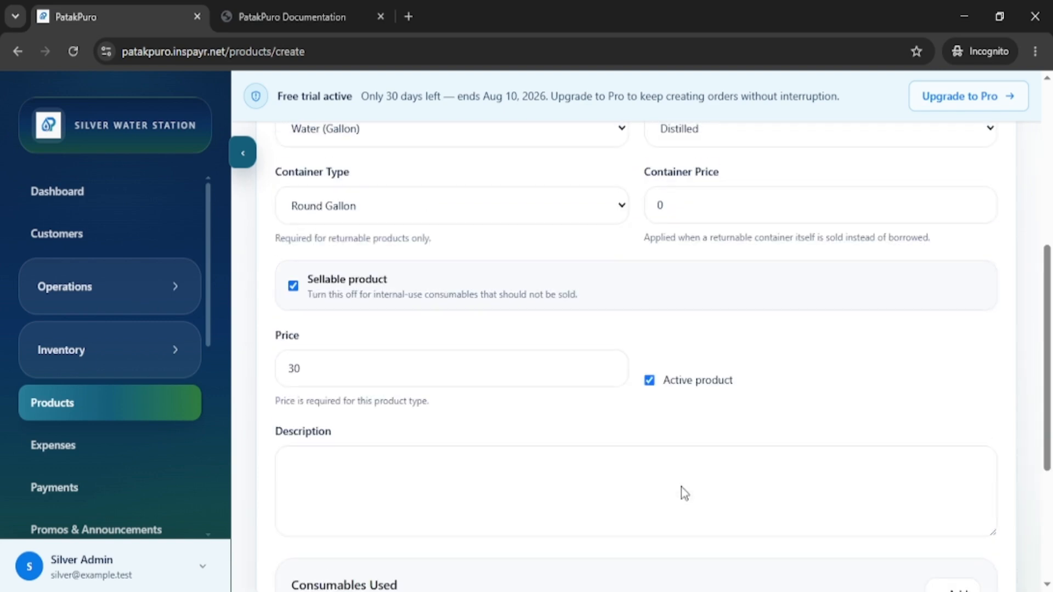
{"action": "scroll", "coordinate": [682, 488], "scroll_direction": "down", "scroll_amount": 10}
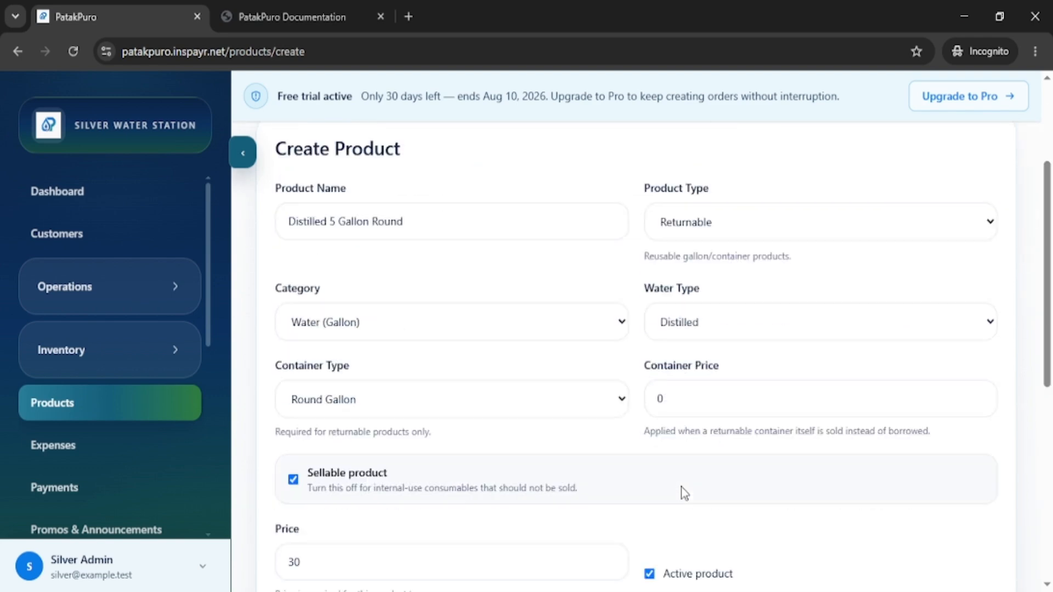
- Create the Distilled 5 Gallon Round product and check its entry in the Products list
{"action": "left_click", "coordinate": [368, 534]}
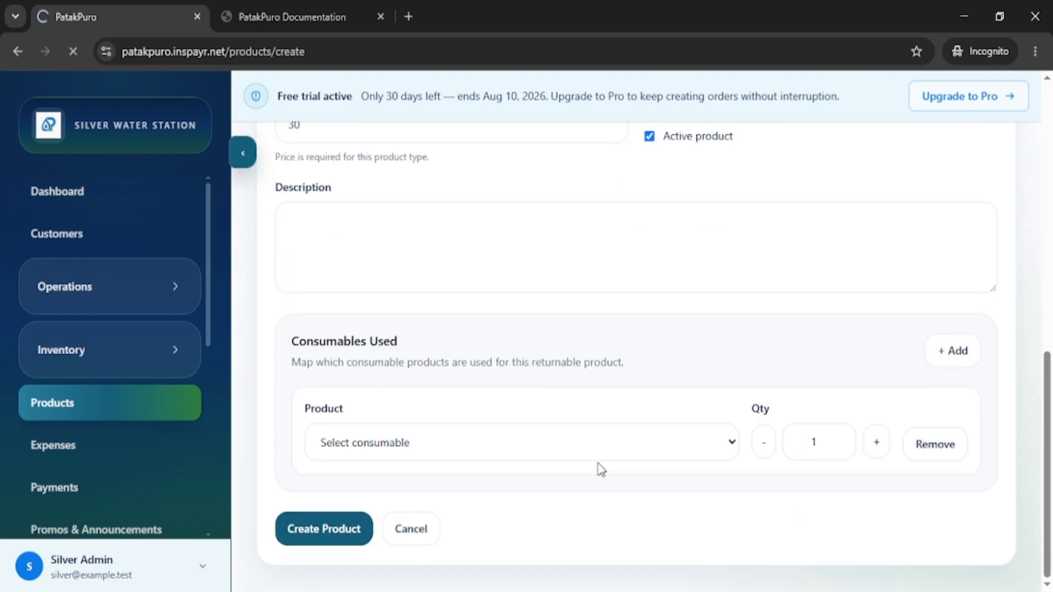
{"action": "left_click_drag", "start_coordinate": [264, 315], "coordinate": [558, 324]}
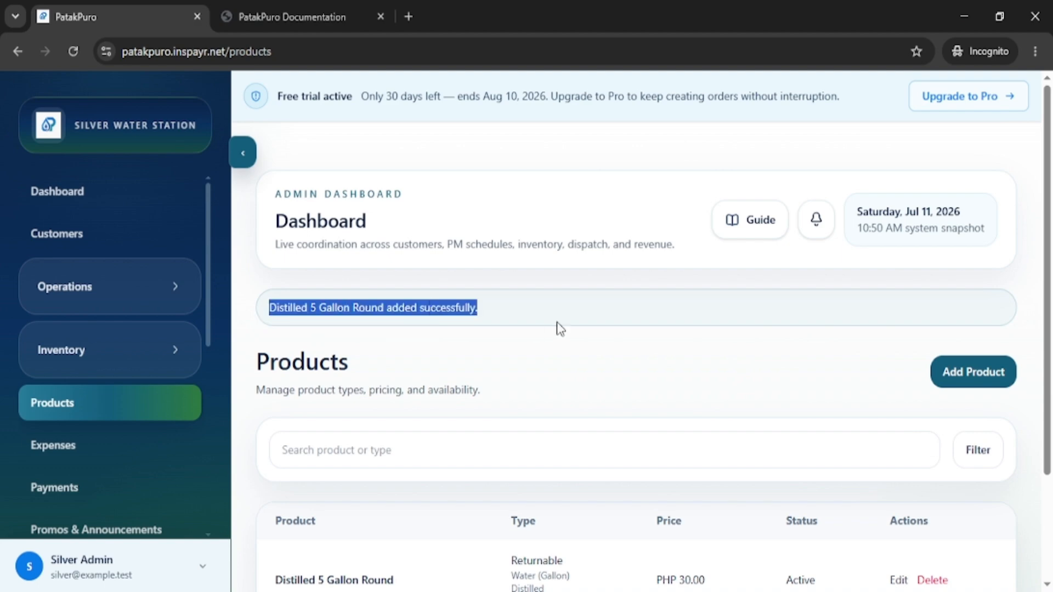
{"action": "left_click", "coordinate": [570, 353]}
{"action": "scroll", "coordinate": [680, 379], "scroll_direction": "down", "scroll_amount": 3}
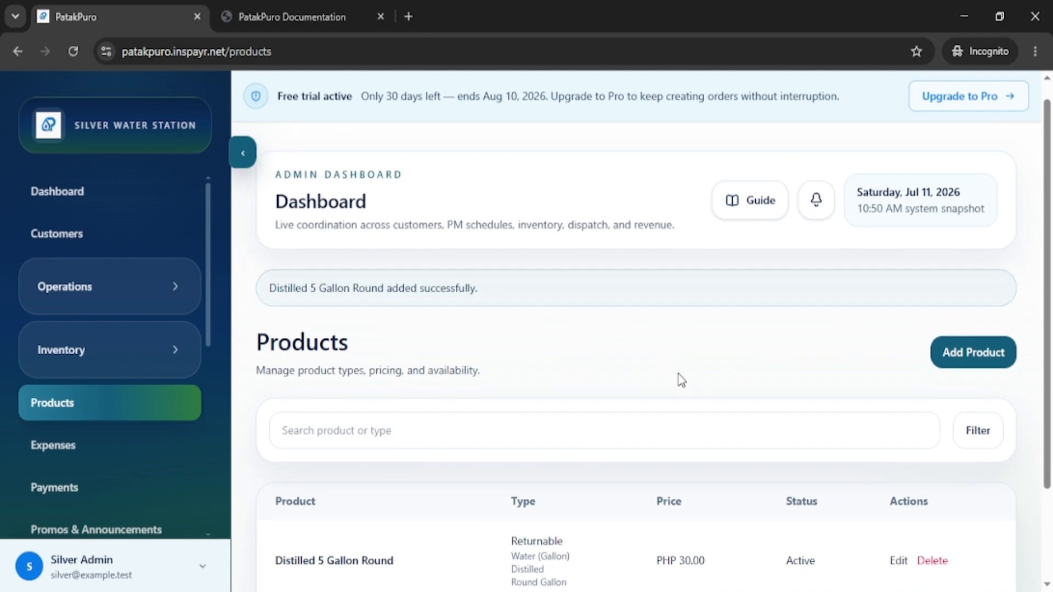
- Start a new product from the Products list and name it "25 ml Bottle"
{"action": "scroll", "coordinate": [685, 460], "scroll_direction": "up", "scroll_amount": 1}
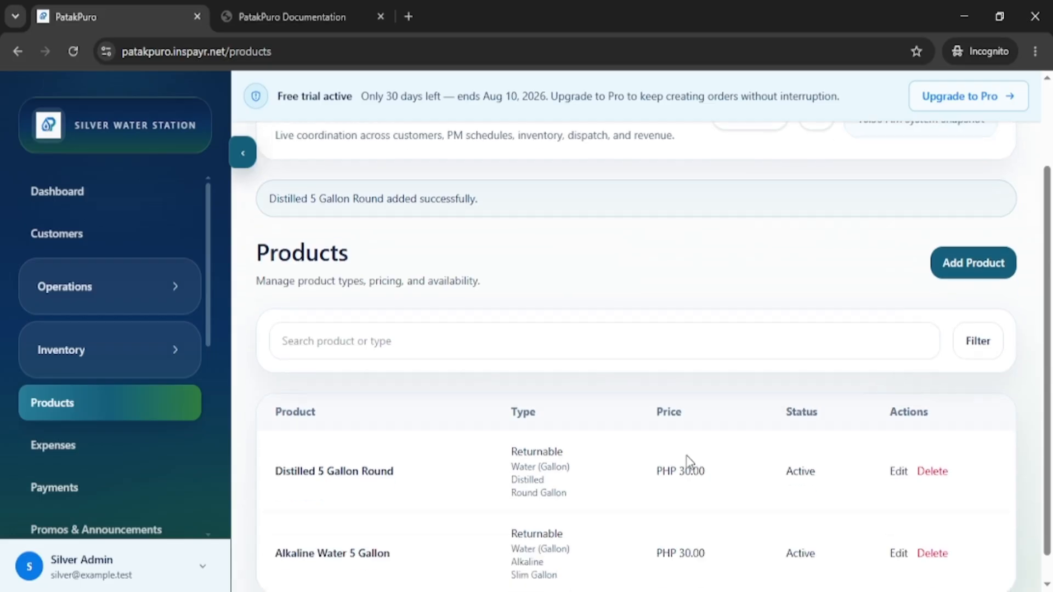
{"action": "scroll", "coordinate": [814, 268], "scroll_direction": "down", "scroll_amount": 1}
{"action": "left_click", "coordinate": [974, 245]}
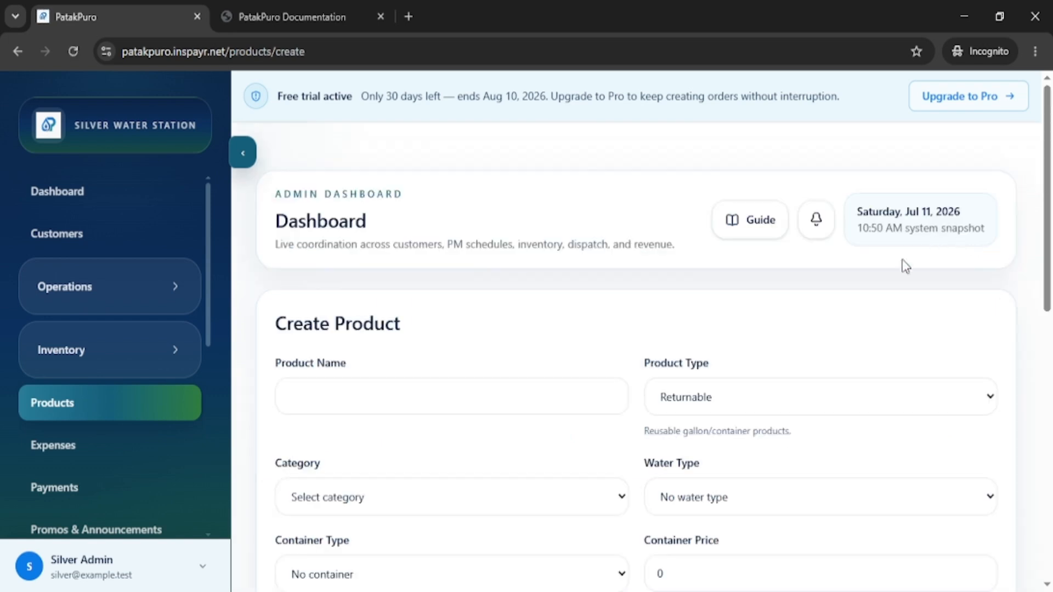
{"action": "scroll", "coordinate": [845, 357], "scroll_direction": "down", "scroll_amount": 3}
{"action": "left_click", "coordinate": [400, 228]}
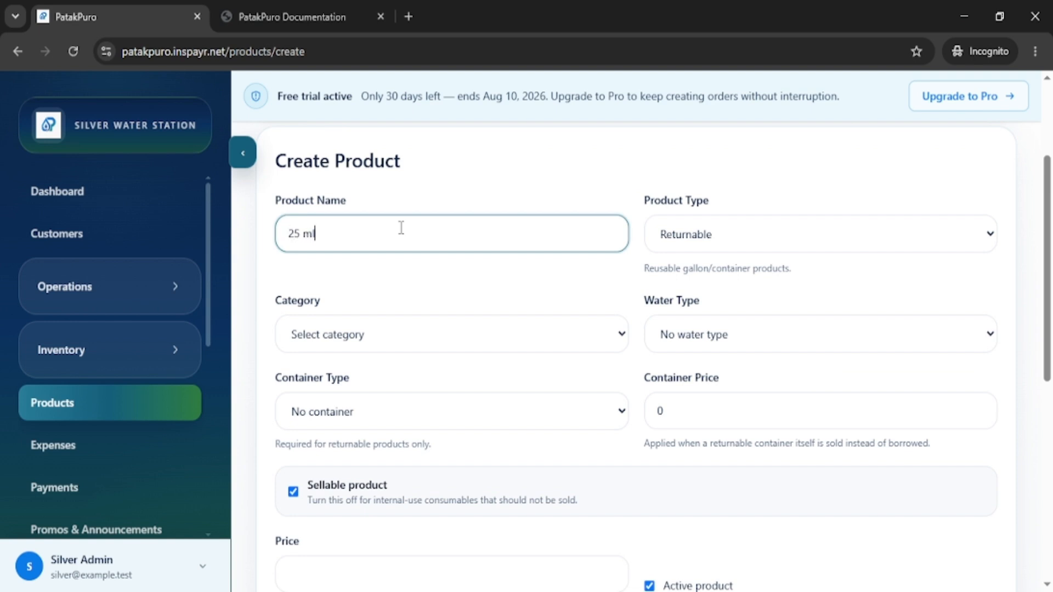
{"action": "type", "text": "25 ml Bottle"}
- Set the product type to Stocked, the category to Bottled Water and the water type to Mineral
{"action": "key", "text": "Tab"}
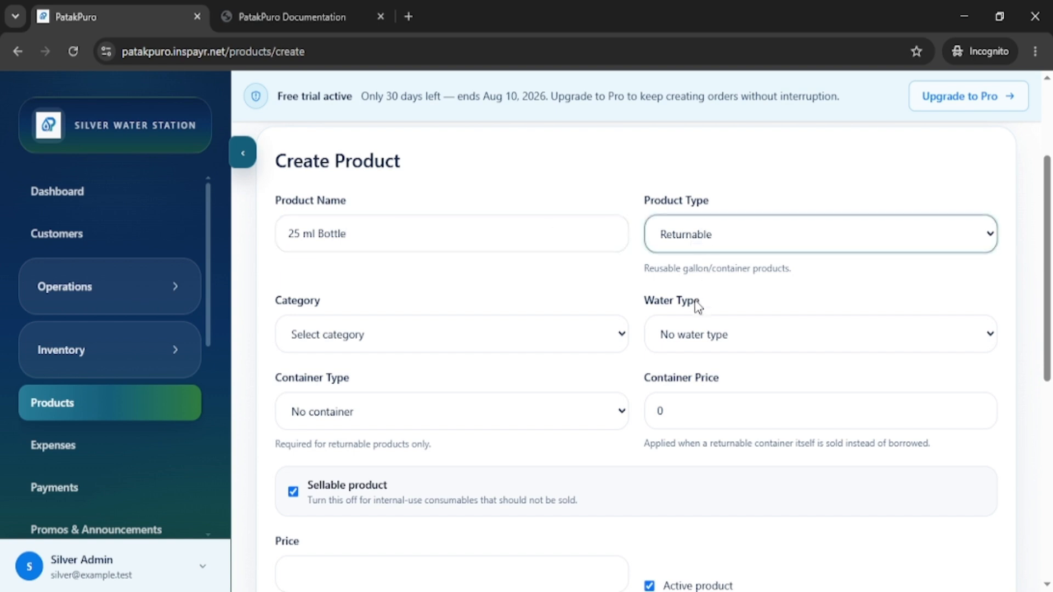
{"action": "key", "text": "Down"}
{"action": "key", "text": "Tab"}
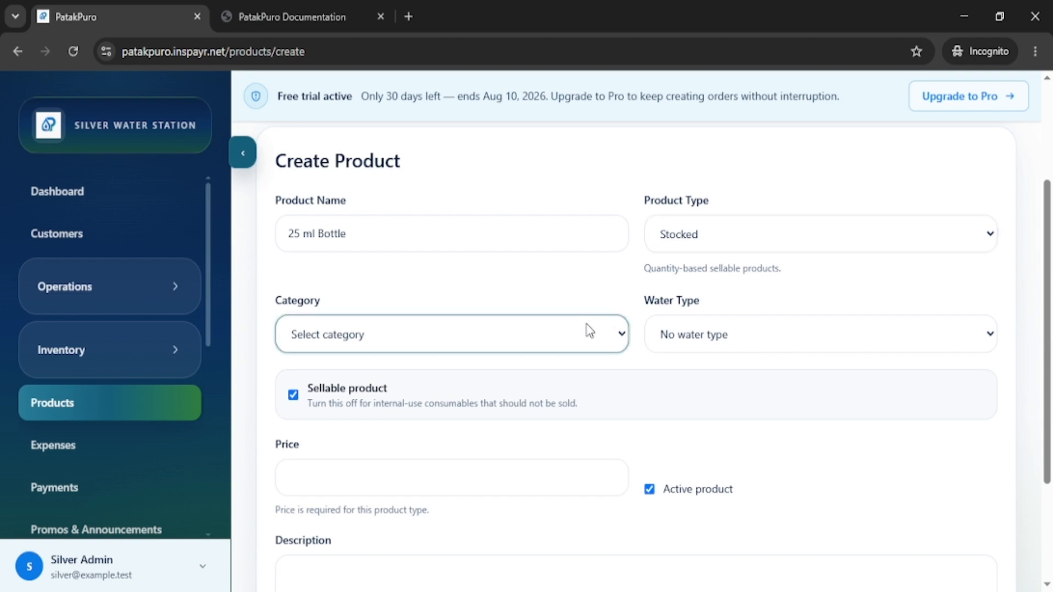
{"action": "key", "text": "Down"}
{"action": "key", "text": "Tab"}
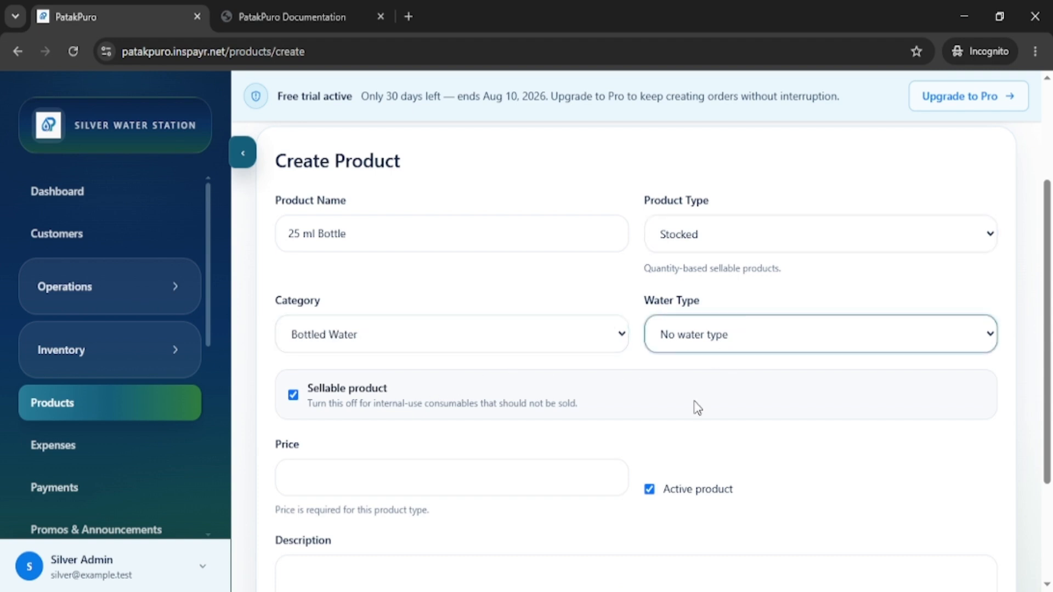
{"action": "key", "text": "Down"}
- Change the product name to "25 ml Bottle Mineral" and set its price to 15
{"action": "left_click", "coordinate": [460, 235]}
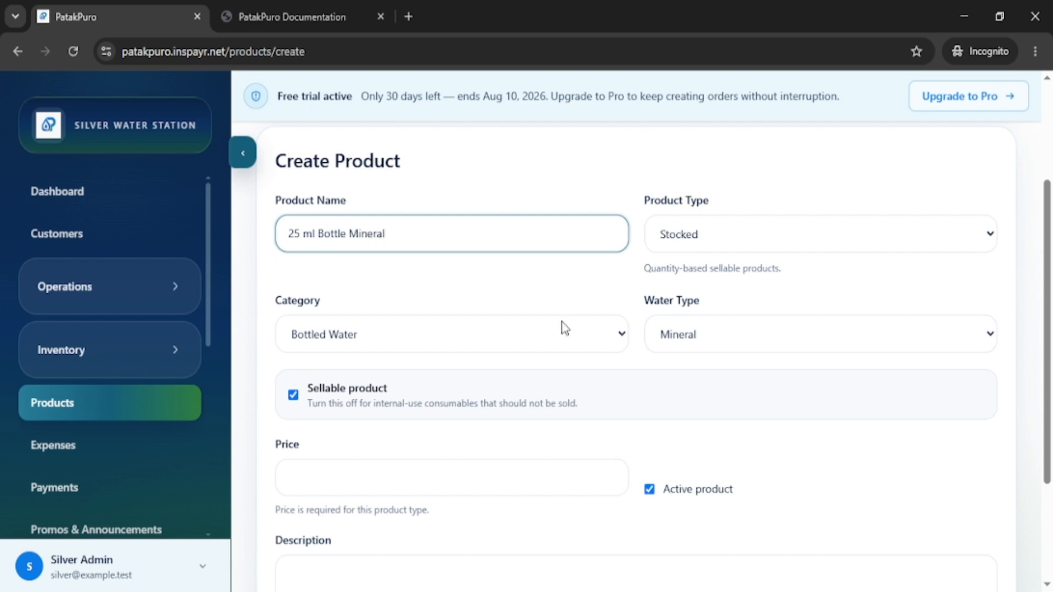
{"action": "scroll", "coordinate": [682, 393], "scroll_direction": "down", "scroll_amount": 1}
{"action": "left_click", "coordinate": [606, 396]}
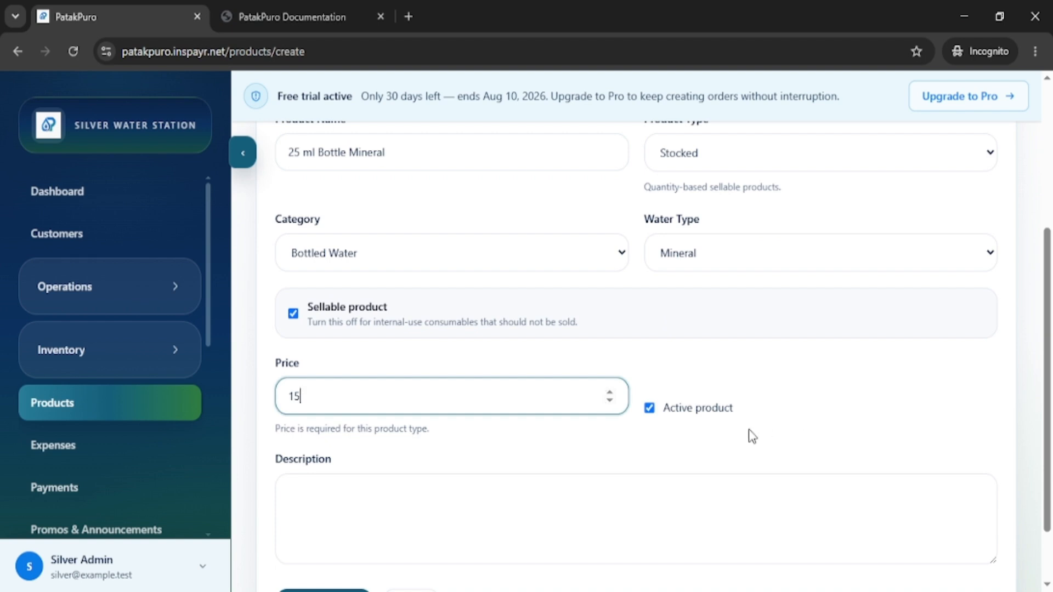
{"action": "scroll", "coordinate": [748, 435], "scroll_direction": "up", "scroll_amount": 2}
{"action": "scroll", "coordinate": [751, 436], "scroll_direction": "down", "scroll_amount": 1}
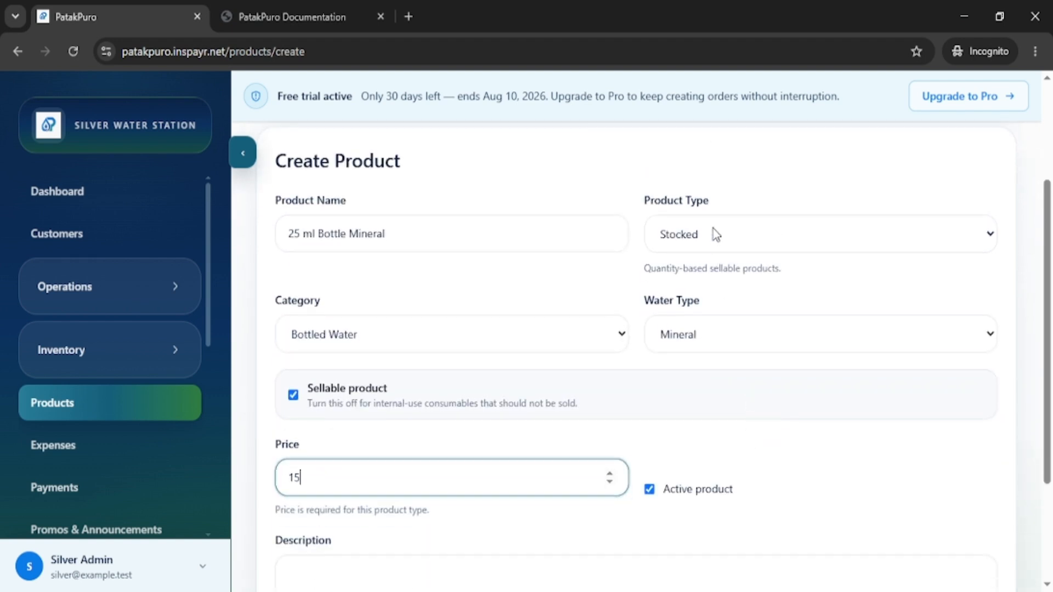
- Create the 25 ml Bottle Mineral product with an empty description and check its entry in the Products list
{"action": "scroll", "coordinate": [747, 430], "scroll_direction": "down", "scroll_amount": 3}
{"action": "left_click", "coordinate": [405, 426]}
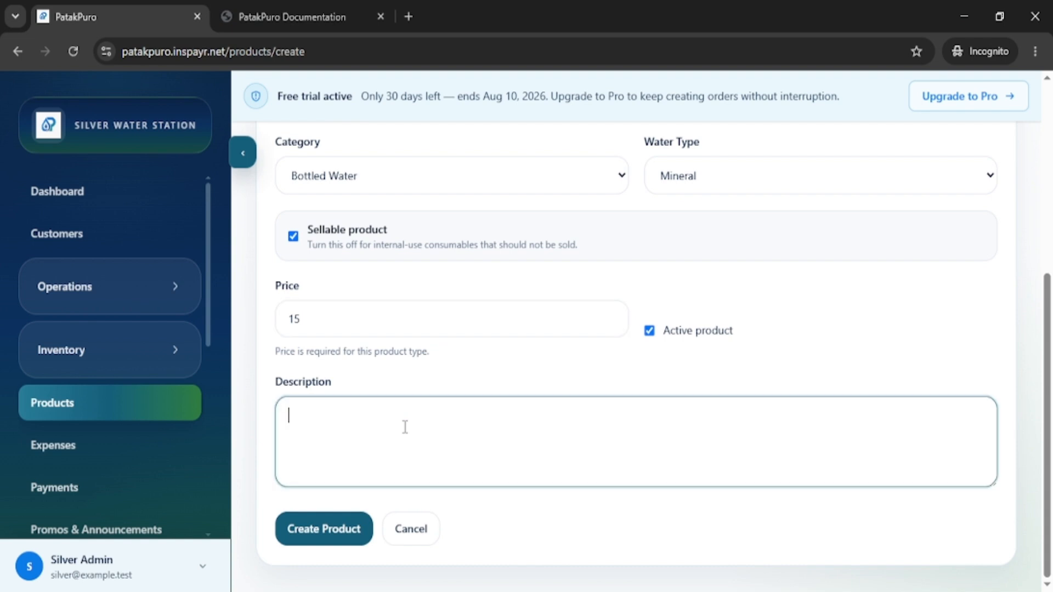
{"action": "left_click", "coordinate": [346, 536]}
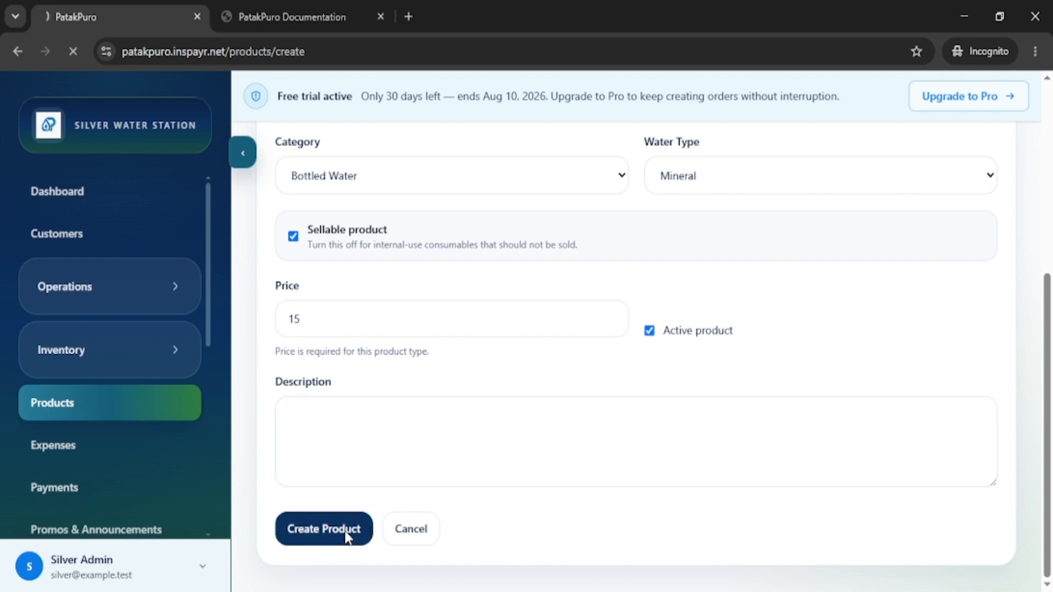
{"action": "left_click_drag", "start_coordinate": [268, 313], "coordinate": [497, 322]}
{"action": "left_click", "coordinate": [566, 370]}
{"action": "scroll", "coordinate": [642, 388], "scroll_direction": "down", "scroll_amount": 4}
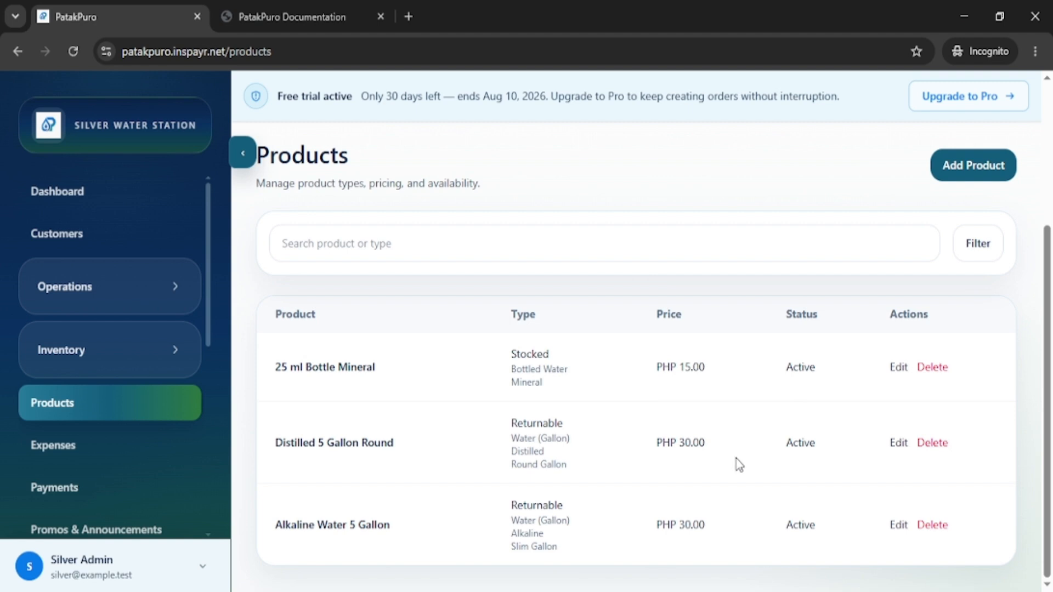
- Open Container Inventory's Initial Setup and examine the full counts of the Round Gallon and Slim Gallon containers
{"action": "left_click", "coordinate": [146, 343]}
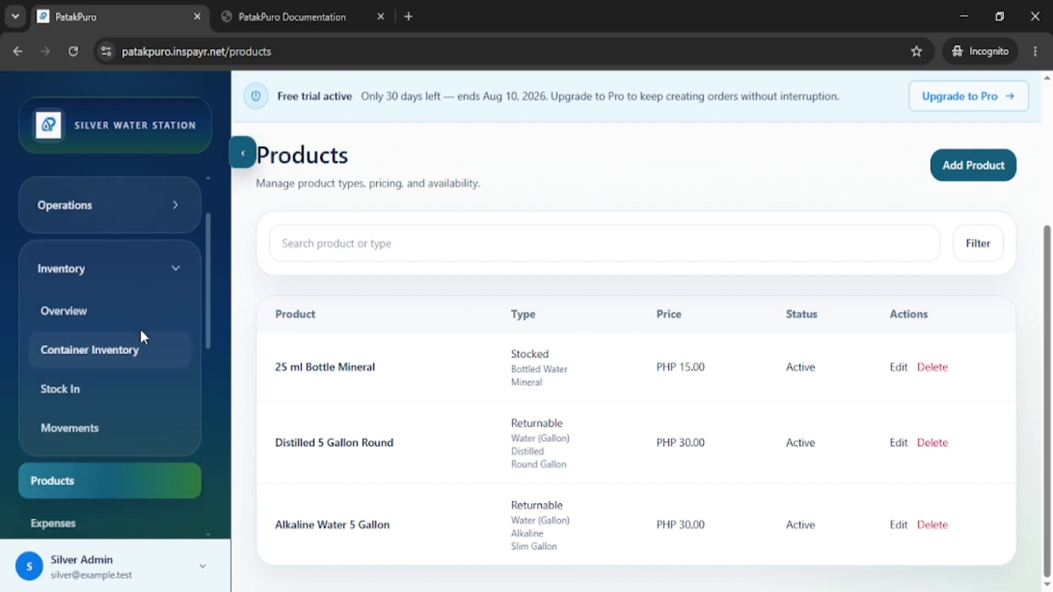
{"action": "left_click", "coordinate": [107, 354]}
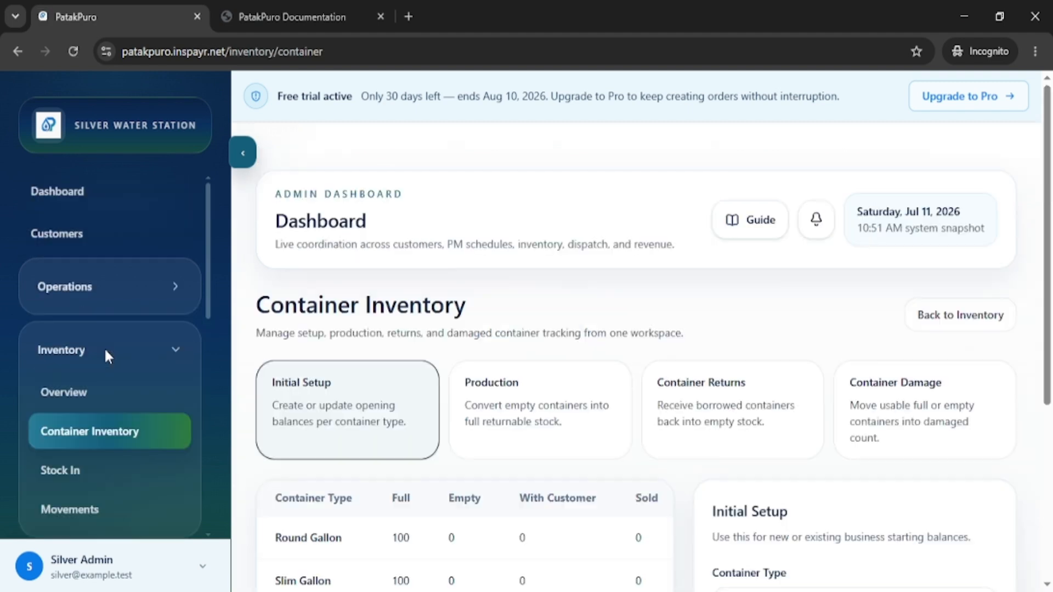
{"action": "scroll", "coordinate": [353, 339], "scroll_direction": "down", "scroll_amount": 2}
{"action": "left_click", "coordinate": [353, 339]}
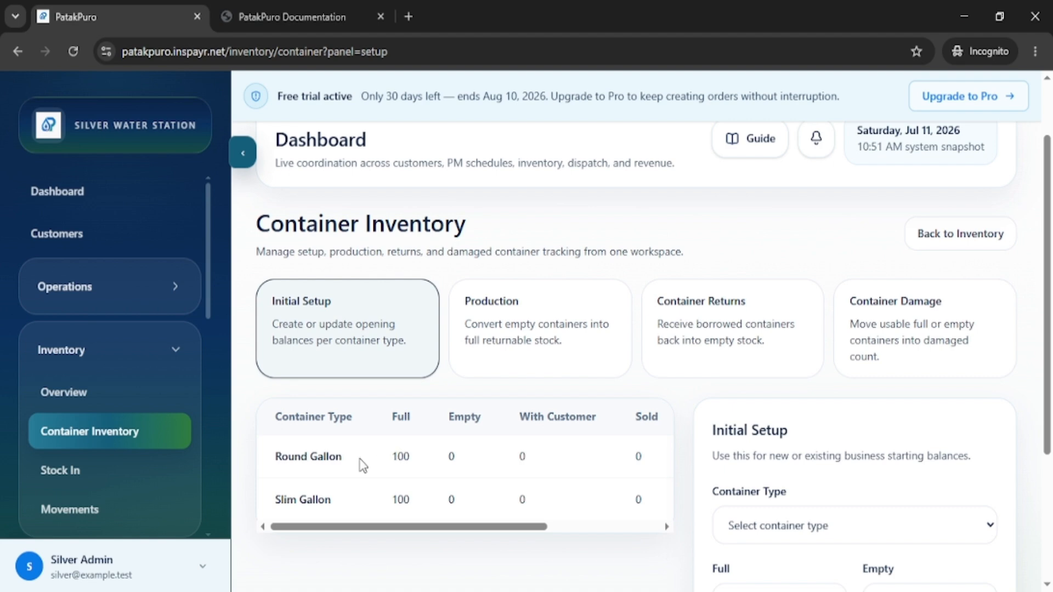
{"action": "left_click_drag", "start_coordinate": [393, 454], "coordinate": [418, 460]}
{"action": "left_click_drag", "start_coordinate": [392, 498], "coordinate": [419, 508]}
{"action": "scroll", "coordinate": [448, 475], "scroll_direction": "down", "scroll_amount": 1}
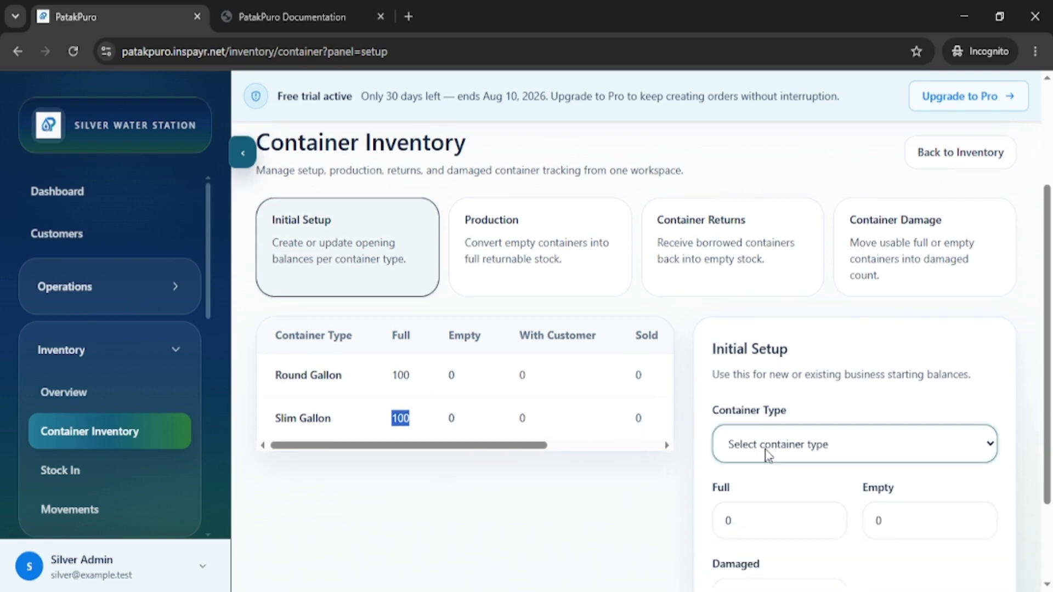
- Examine the Production form and its history, and compare it with the Initial Setup form for opening balances
{"action": "left_click", "coordinate": [509, 219]}
{"action": "scroll", "coordinate": [614, 389], "scroll_direction": "down", "scroll_amount": 3}
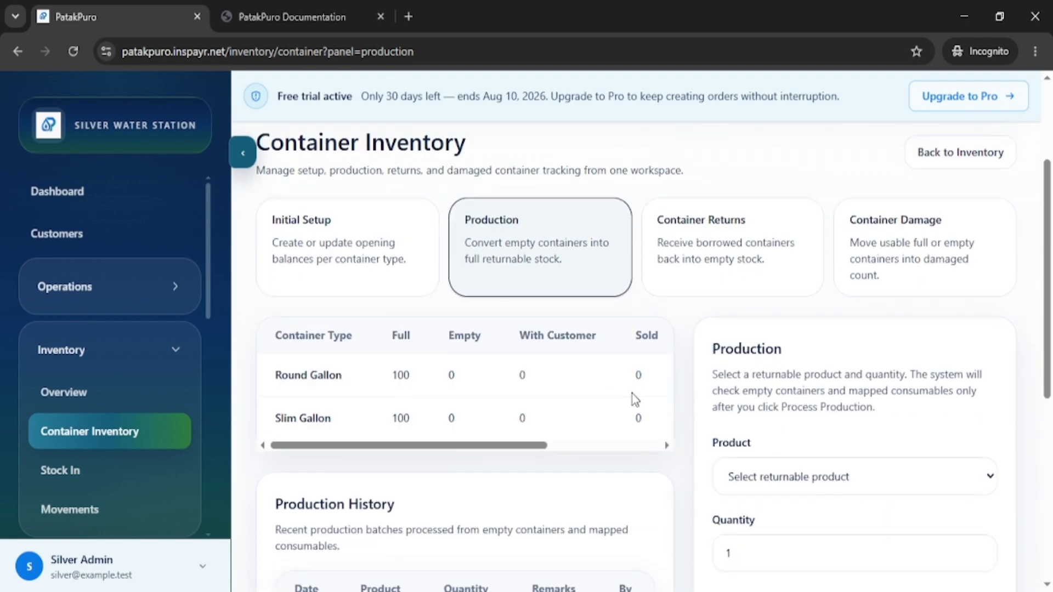
{"action": "scroll", "coordinate": [565, 443], "scroll_direction": "down", "scroll_amount": 2}
{"action": "left_click", "coordinate": [741, 476]}
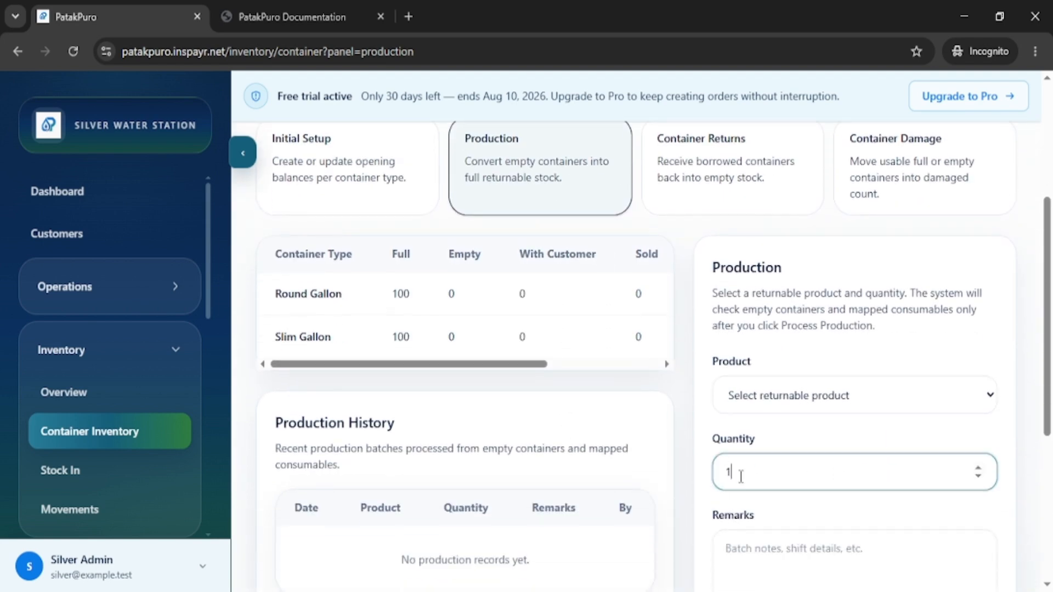
{"action": "left_click", "coordinate": [680, 416]}
{"action": "scroll", "coordinate": [549, 356], "scroll_direction": "up", "scroll_amount": 2}
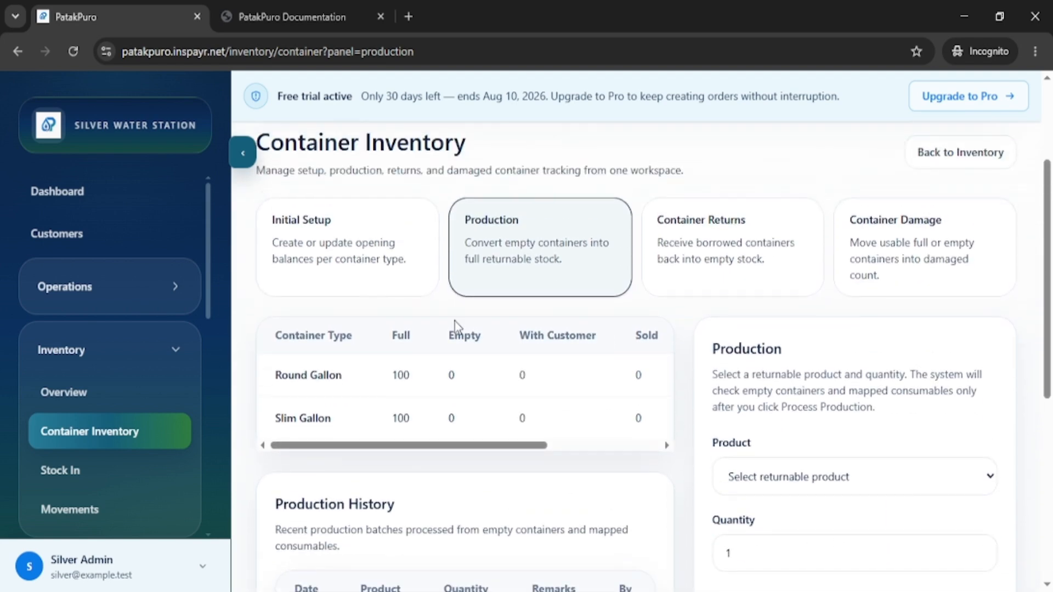
{"action": "left_click", "coordinate": [327, 280]}
{"action": "scroll", "coordinate": [536, 433], "scroll_direction": "down", "scroll_amount": 4}
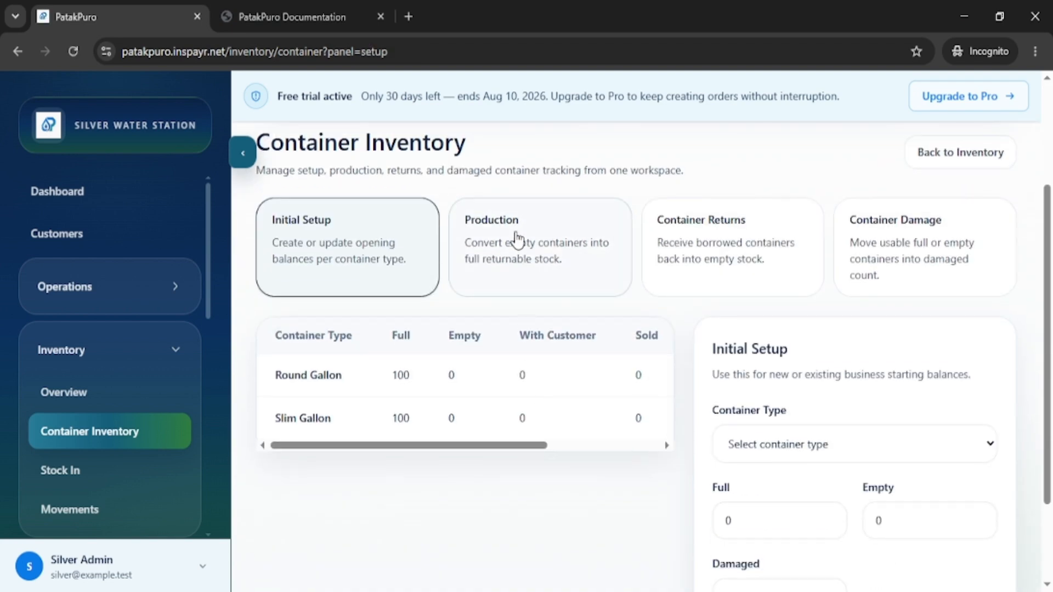
- In the Production form, select Distilled 5 Gallon Round as the product and set the quantity to 50
{"action": "left_click", "coordinate": [517, 242]}
{"action": "scroll", "coordinate": [708, 378], "scroll_direction": "down", "scroll_amount": 3}
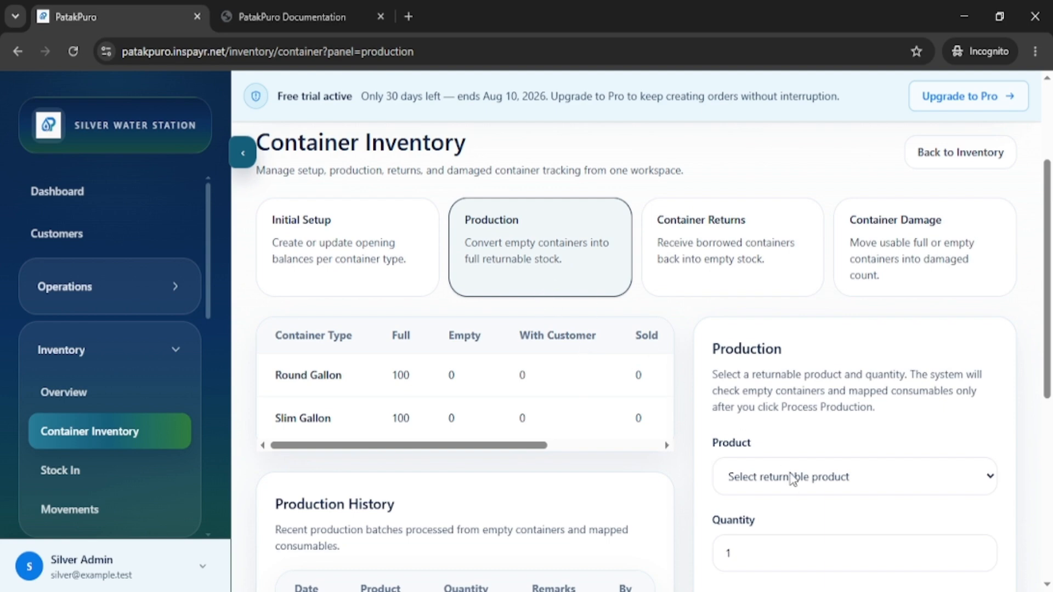
{"action": "scroll", "coordinate": [818, 472], "scroll_direction": "down", "scroll_amount": 1}
{"action": "left_click", "coordinate": [799, 397]}
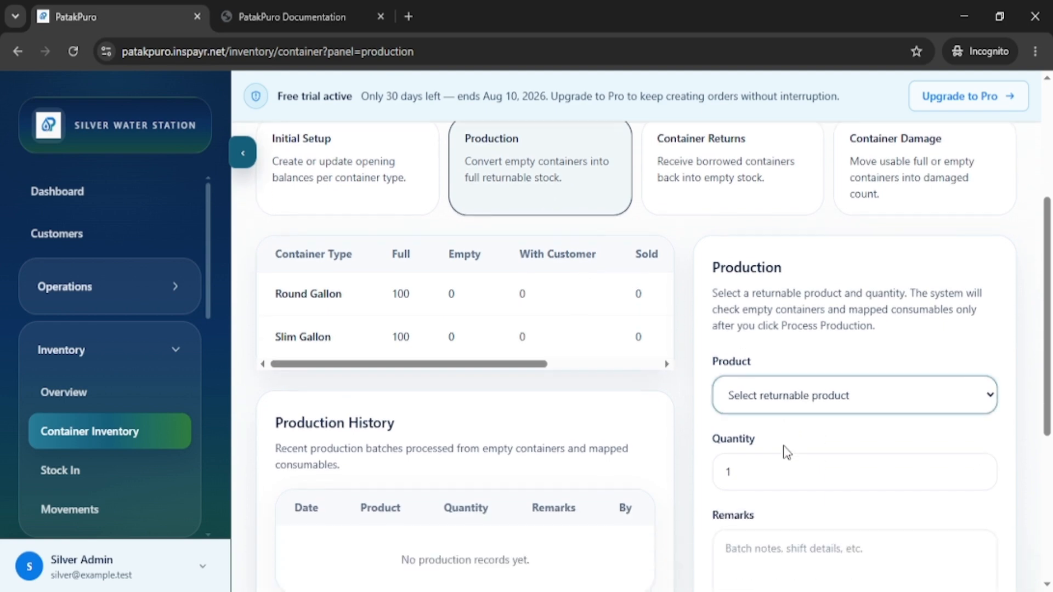
{"action": "left_click", "coordinate": [787, 470]}
{"action": "scroll", "coordinate": [819, 447], "scroll_direction": "down", "scroll_amount": 1}
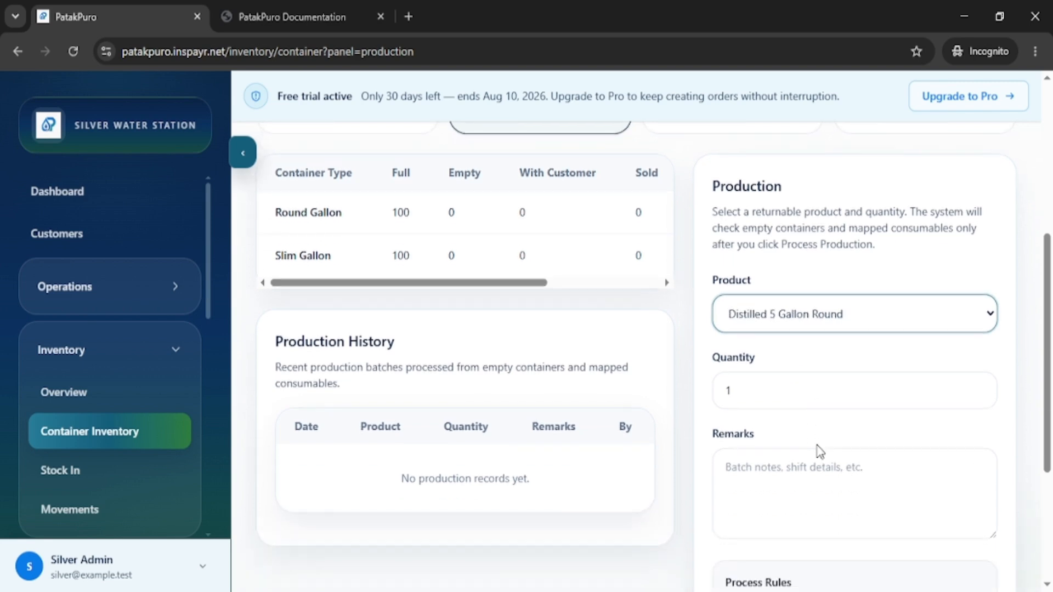
{"action": "key", "text": "Tab"}
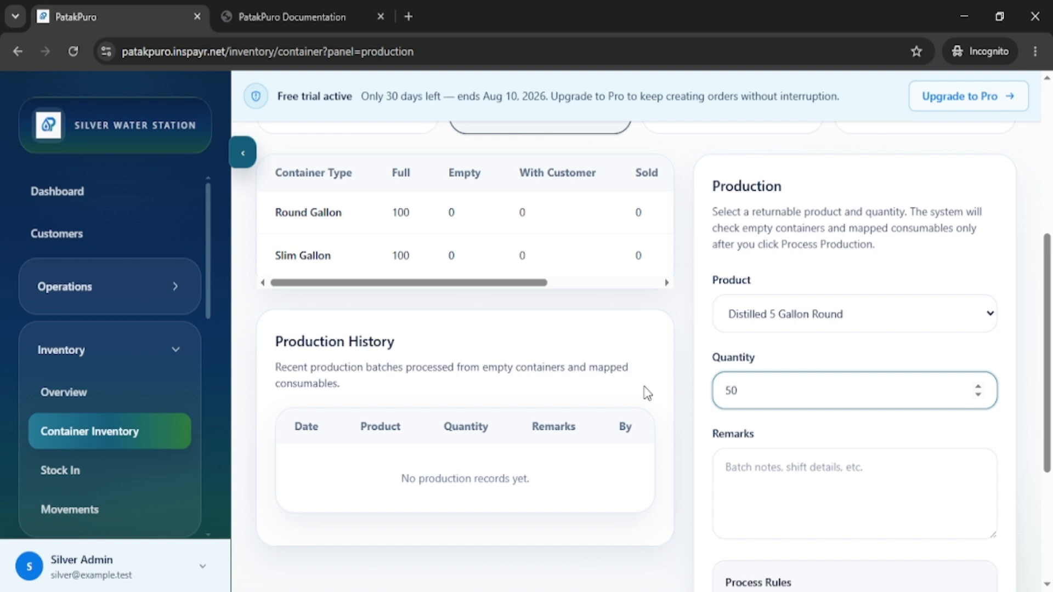
{"action": "type", "text": "50"}
{"action": "left_click", "coordinate": [707, 357]}
- Review the process rules and try to process the production batch without remarks
{"action": "scroll", "coordinate": [710, 411], "scroll_direction": "down", "scroll_amount": 3}
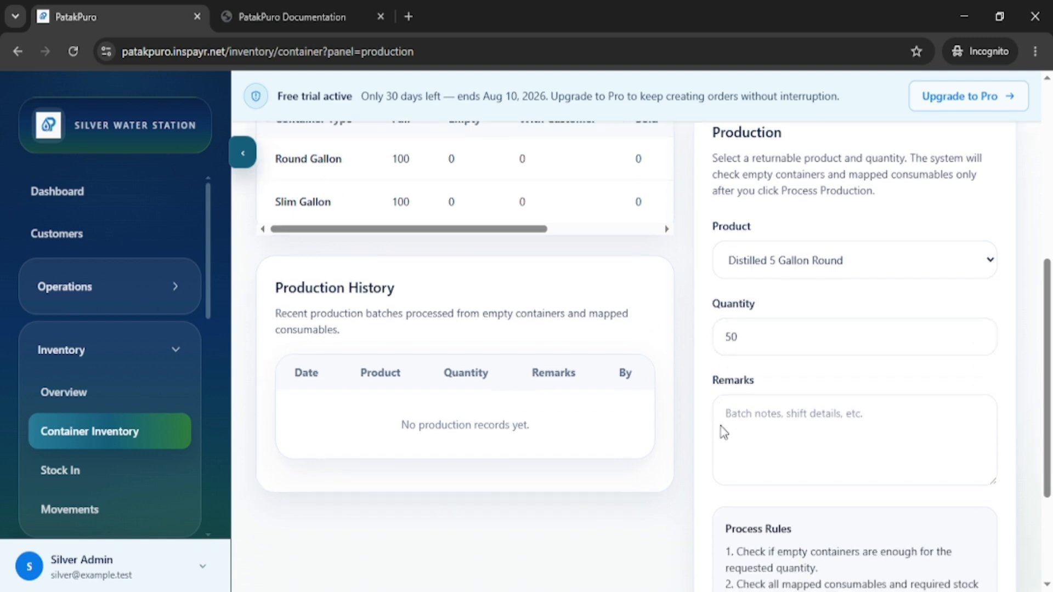
{"action": "scroll", "coordinate": [721, 407], "scroll_direction": "down", "scroll_amount": 1}
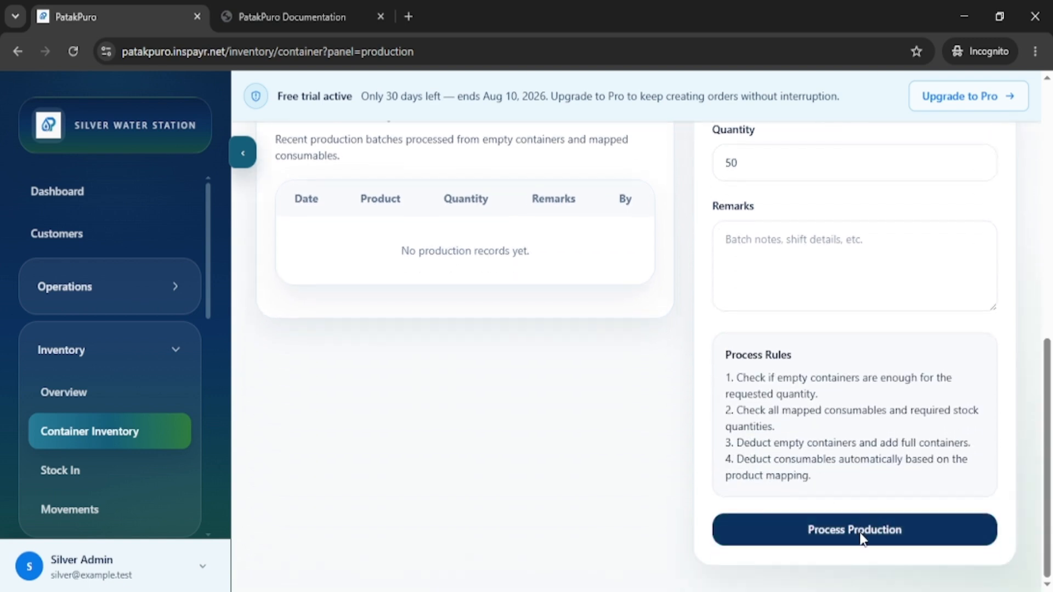
{"action": "scroll", "coordinate": [796, 535], "scroll_direction": "up", "scroll_amount": 1}
{"action": "scroll", "coordinate": [805, 536], "scroll_direction": "down", "scroll_amount": 1}
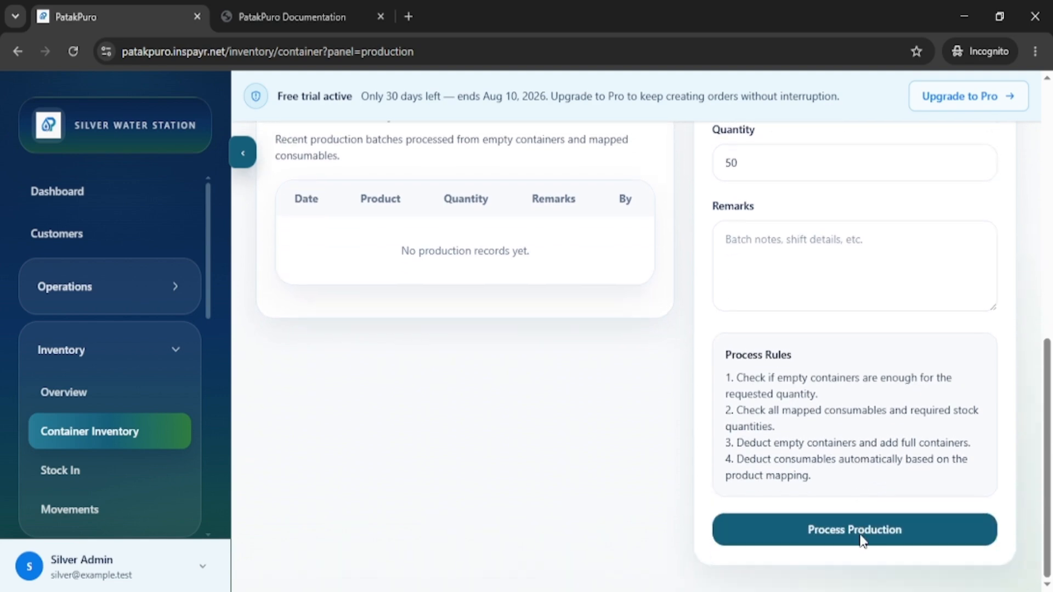
{"action": "left_click", "coordinate": [862, 532]}
- Open Container Returns and examine the container table and the customer container balance options
{"action": "left_click", "coordinate": [739, 366]}
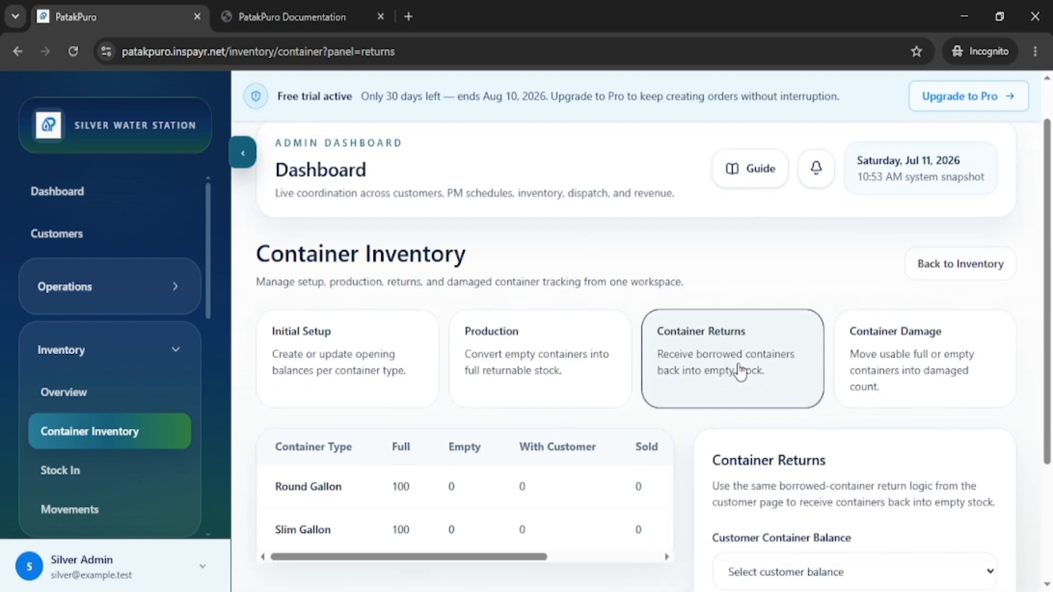
{"action": "left_click_drag", "start_coordinate": [454, 447], "coordinate": [390, 438]}
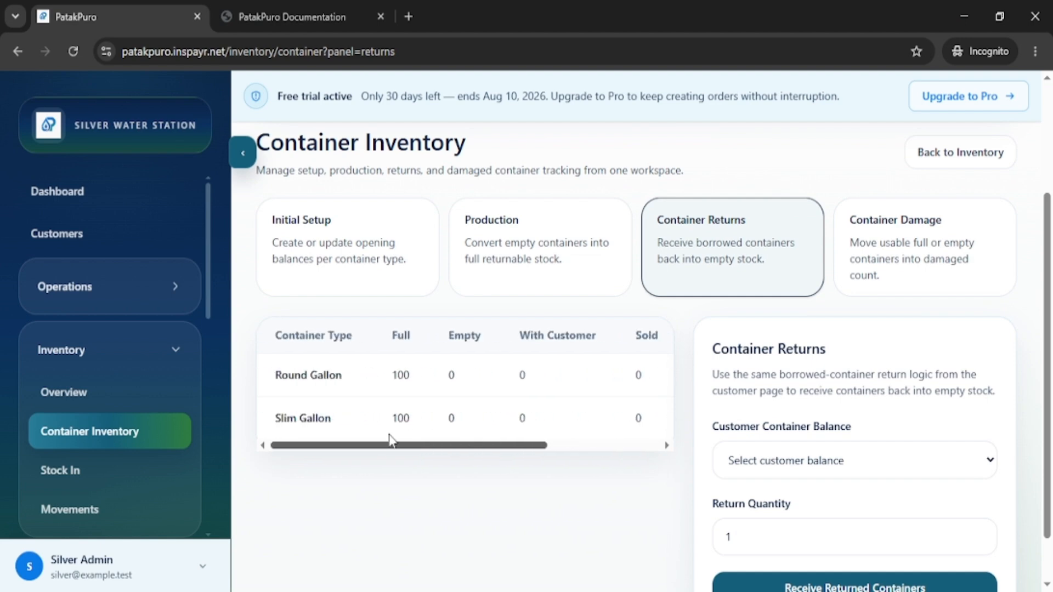
{"action": "left_click", "coordinate": [831, 468]}
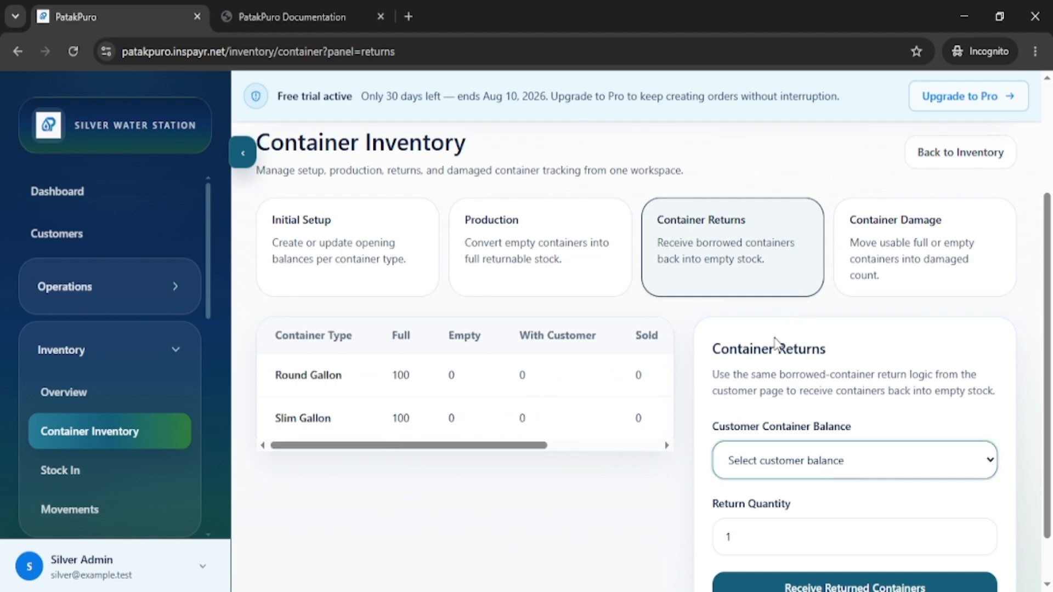
- Open Container Damage, select Round Gallon as the container type, and review the damage source and quantity fields
{"action": "left_click", "coordinate": [900, 236]}
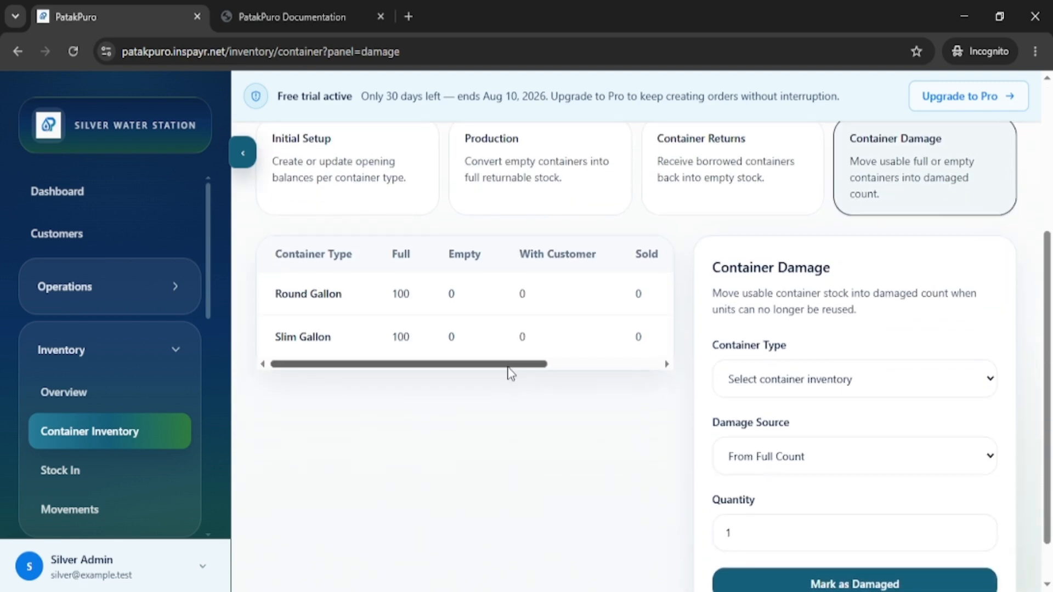
{"action": "left_click_drag", "start_coordinate": [508, 365], "coordinate": [363, 390]}
{"action": "left_click", "coordinate": [865, 378]}
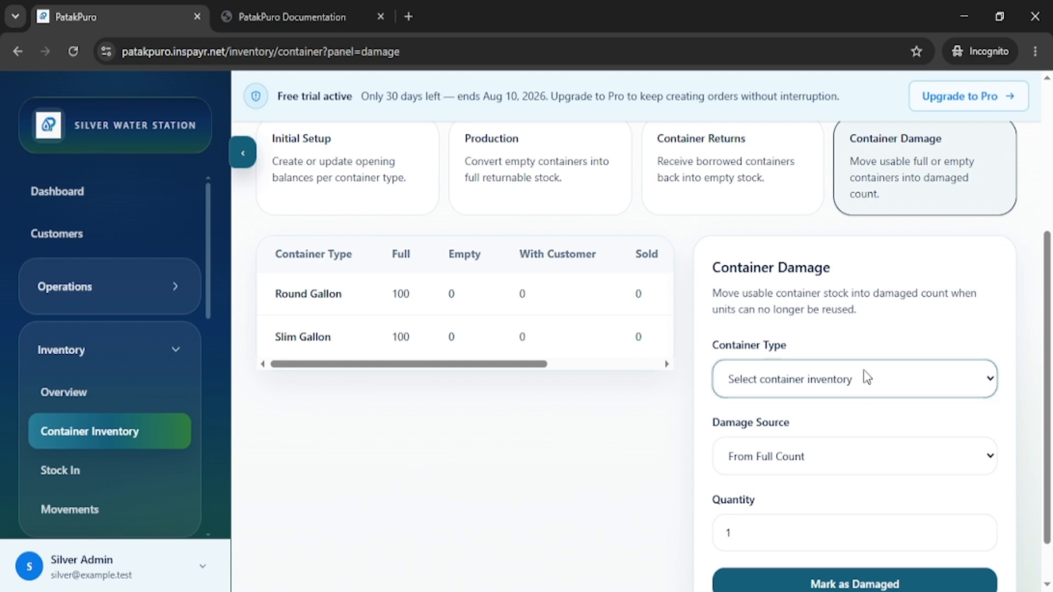
{"action": "left_click", "coordinate": [805, 437]}
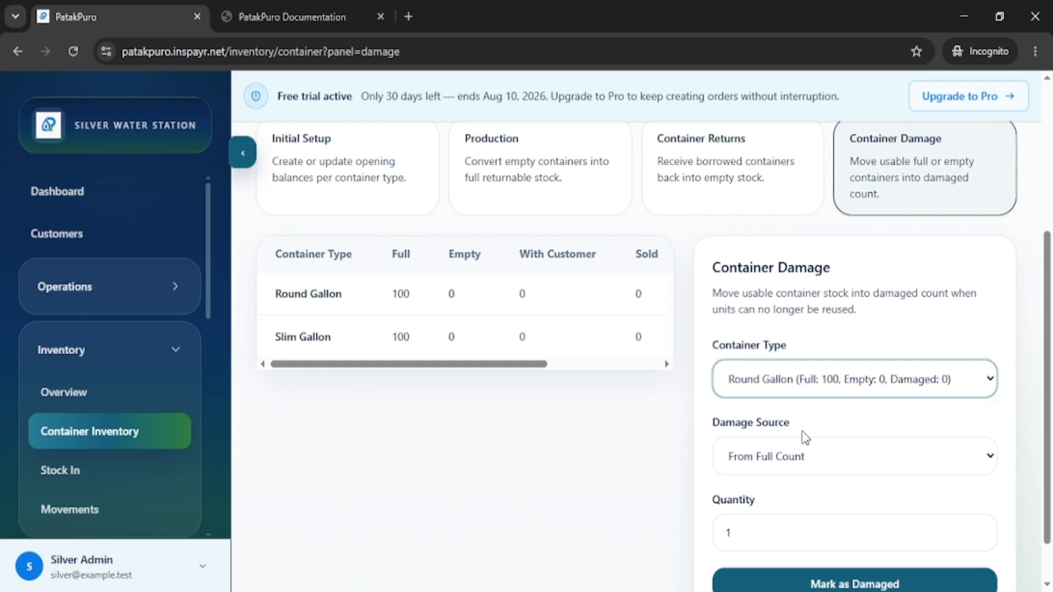
{"action": "scroll", "coordinate": [841, 439], "scroll_direction": "down", "scroll_amount": 1}
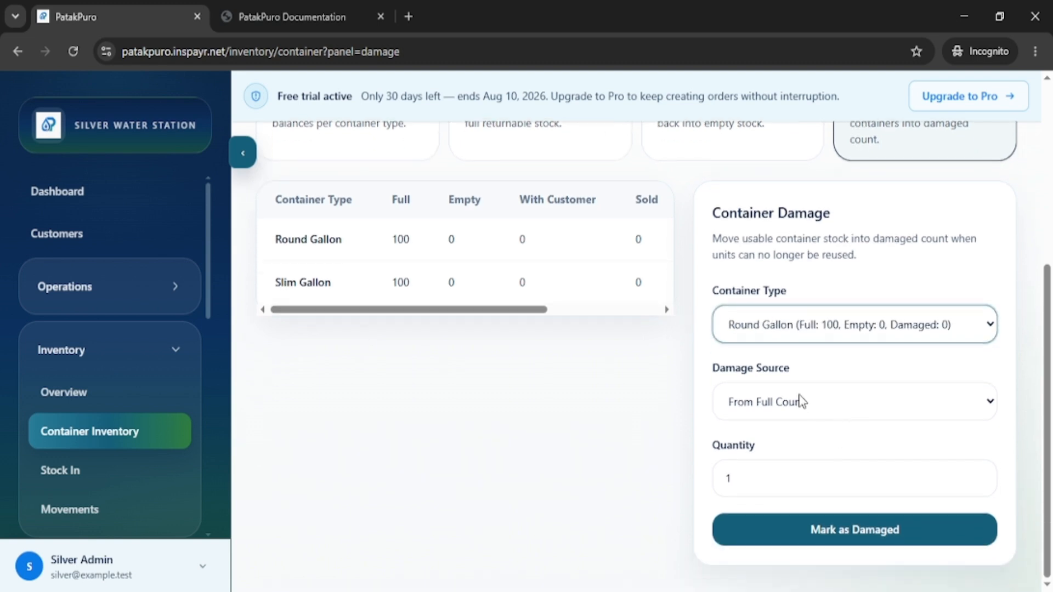
{"action": "key", "text": "Tab"}
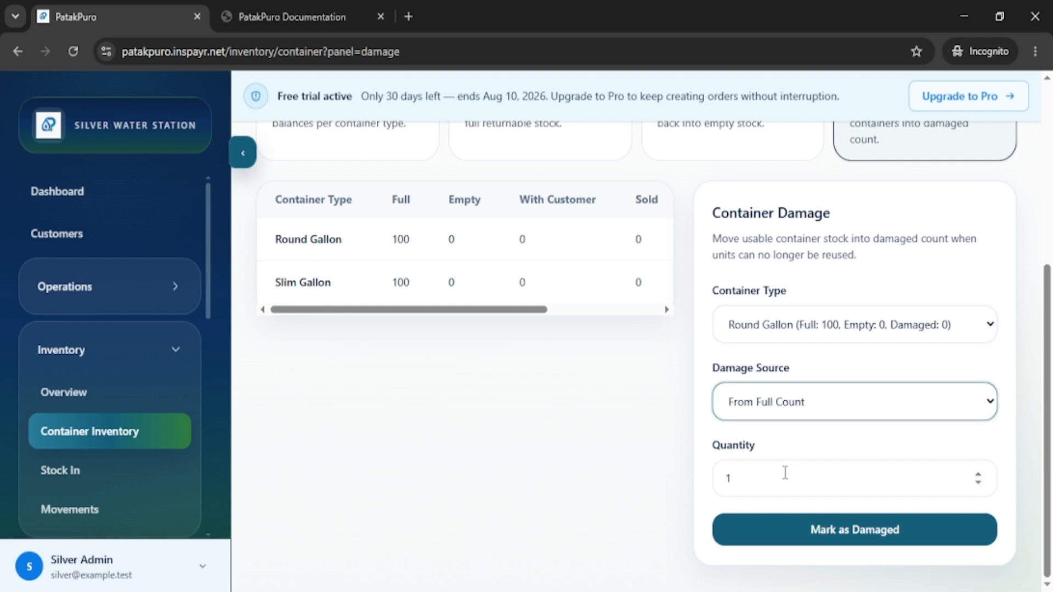
{"action": "key", "text": "Tab"}
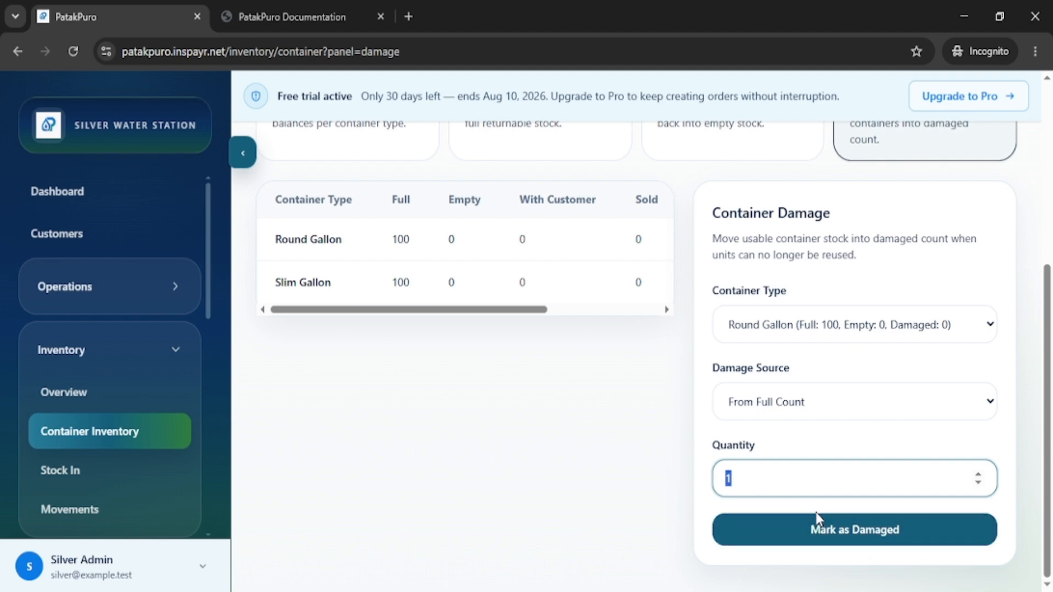
{"action": "scroll", "coordinate": [553, 447], "scroll_direction": "up", "scroll_amount": 5}
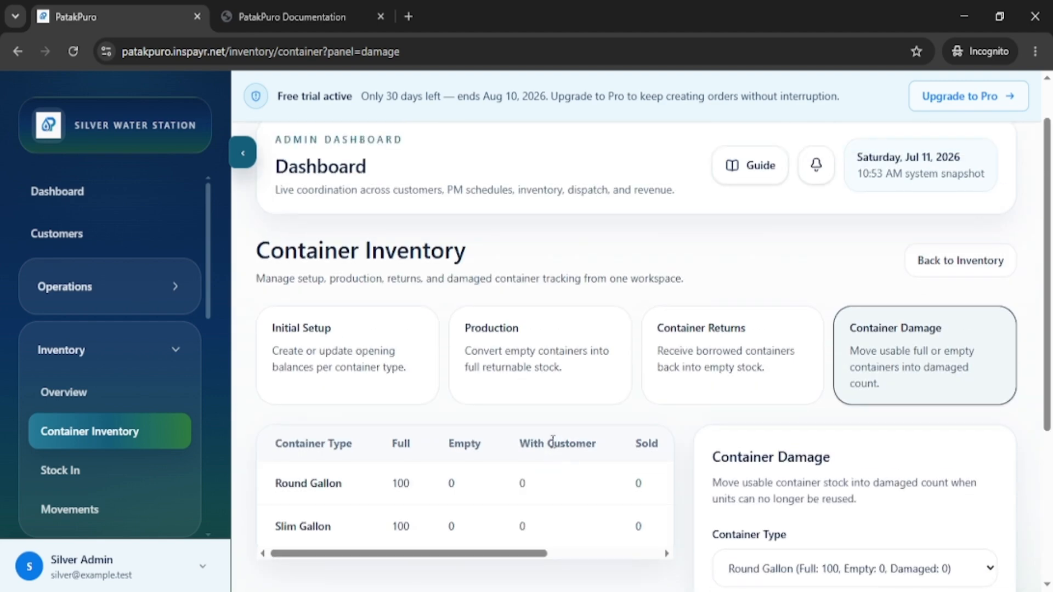
- Open the inventory's Stock In form and select 25 ml Bottle Mineral (Stocked) as the product
{"action": "scroll", "coordinate": [126, 411], "scroll_direction": "down", "scroll_amount": 2}
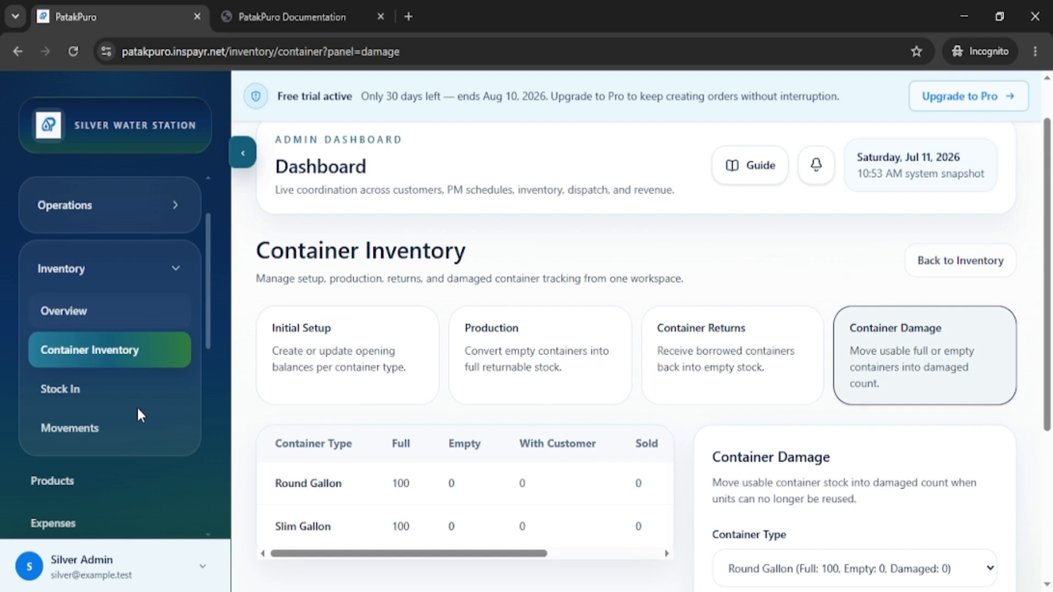
{"action": "left_click", "coordinate": [70, 392]}
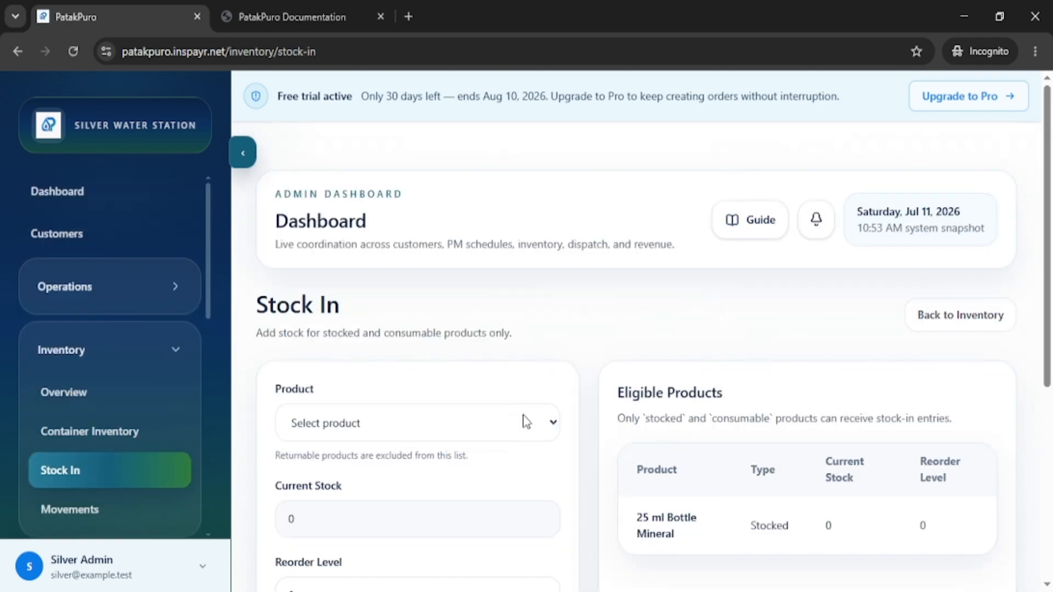
{"action": "left_click", "coordinate": [550, 422]}
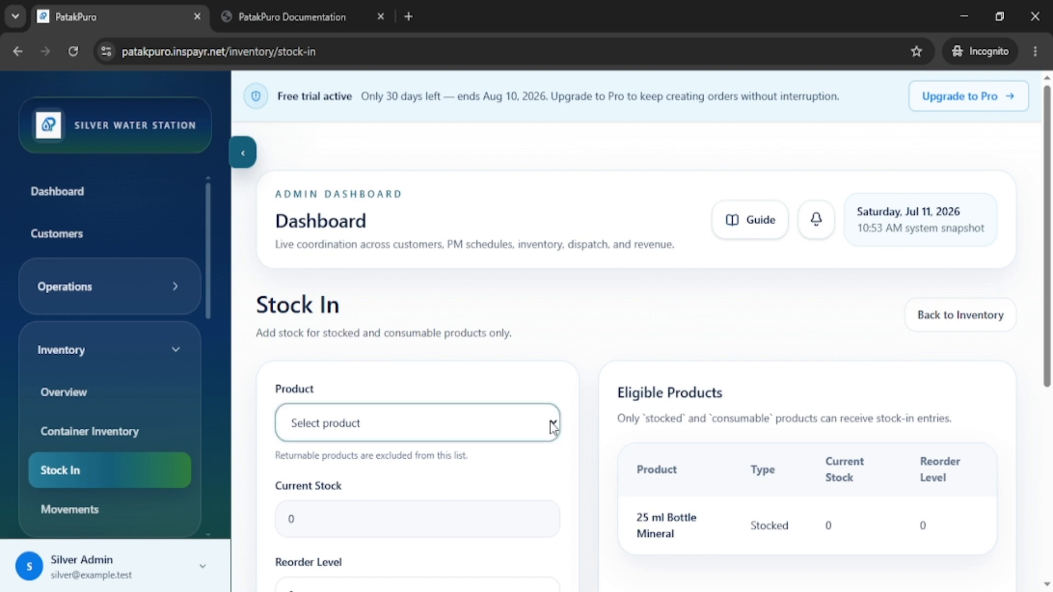
{"action": "left_click", "coordinate": [426, 481]}
{"action": "scroll", "coordinate": [463, 470], "scroll_direction": "down", "scroll_amount": 3}
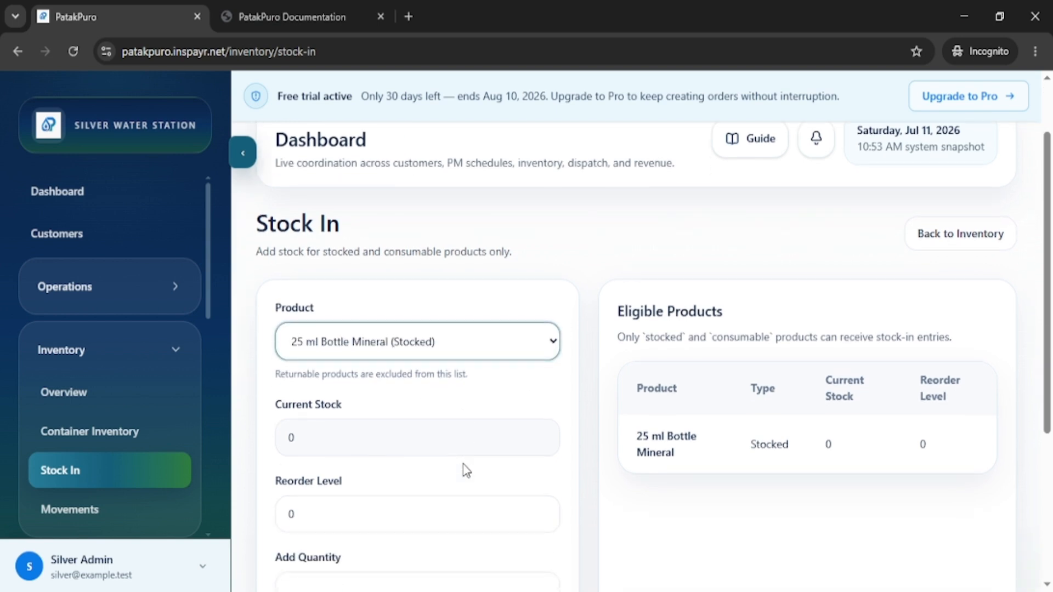
- Check the product's current stock field and set its reorder level to 50
{"action": "double_click", "coordinate": [325, 357]}
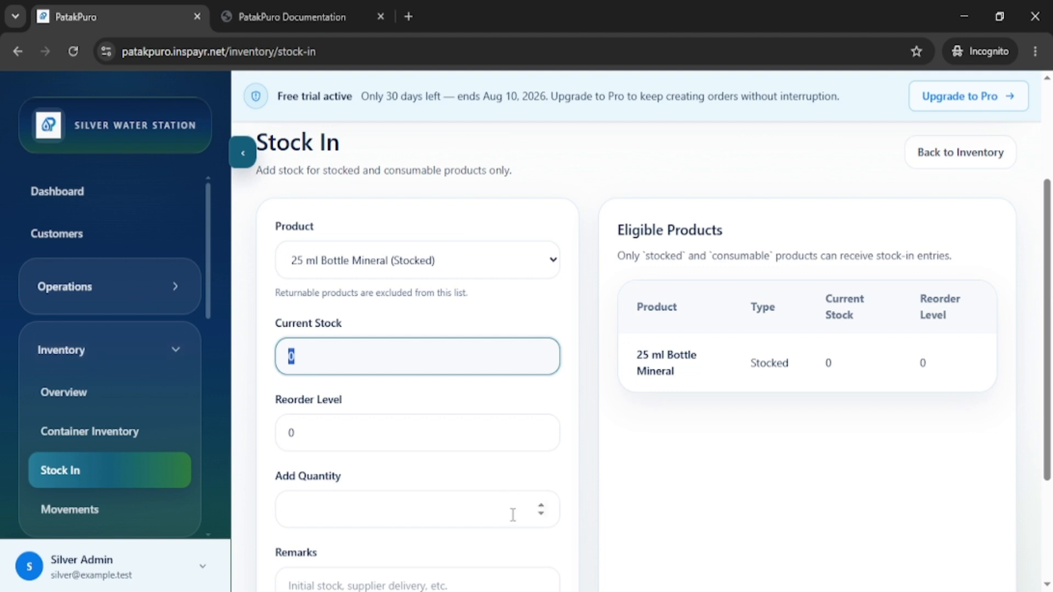
{"action": "left_click", "coordinate": [459, 426]}
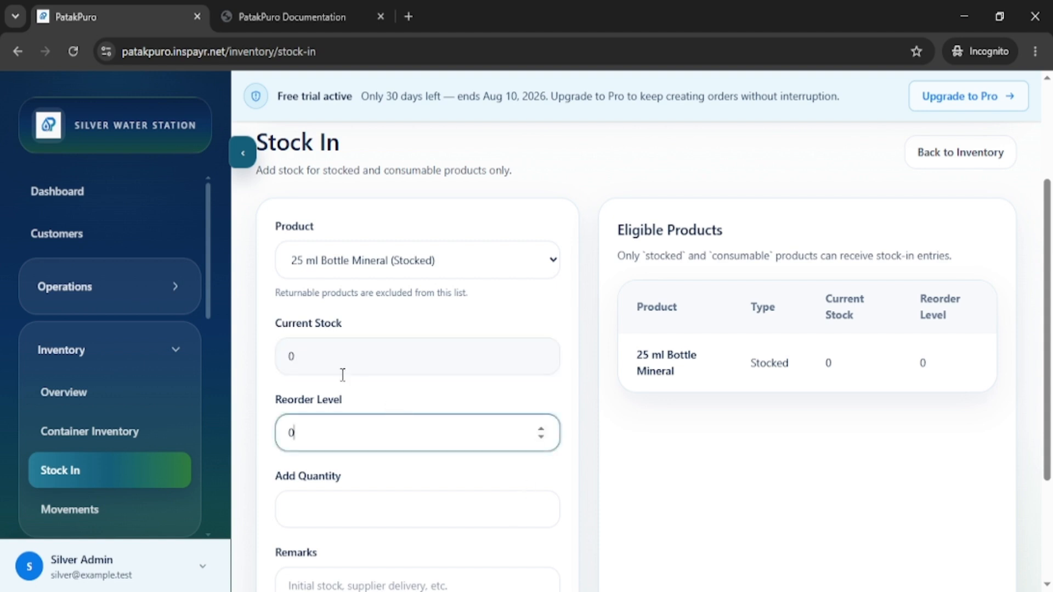
{"action": "left_click_drag", "start_coordinate": [336, 354], "coordinate": [156, 353]}
{"action": "left_click", "coordinate": [454, 437]}
{"action": "left_click_drag", "start_coordinate": [455, 438], "coordinate": [238, 430]}
{"action": "scroll", "coordinate": [490, 502], "scroll_direction": "down", "scroll_amount": 1}
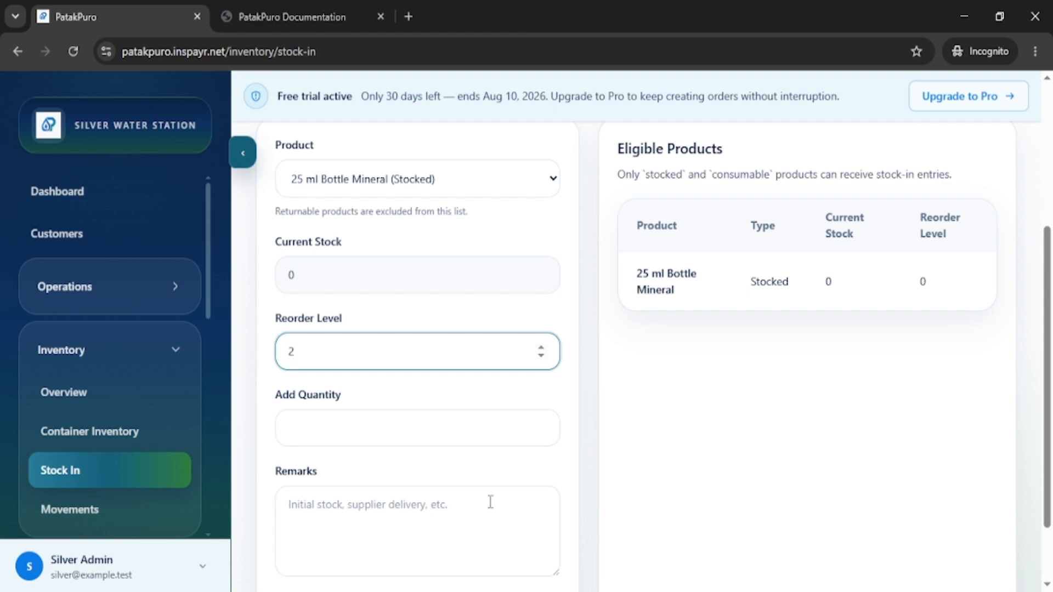
{"action": "key", "text": "Tab"}
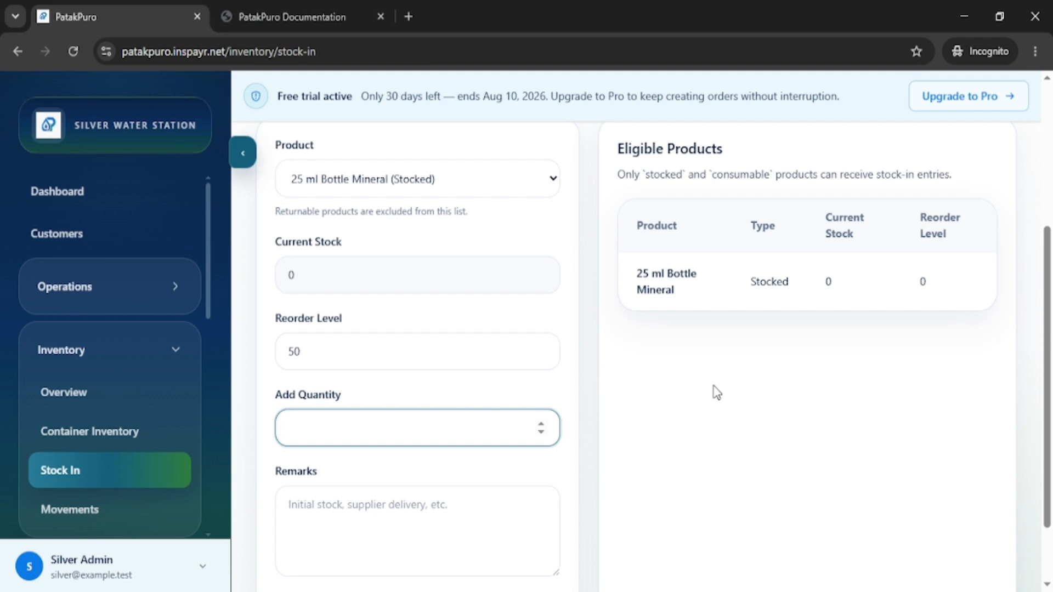
- Set the quantity to add to 500 and confirm the stock-in without remarks
{"action": "type", "text": "500"}
{"action": "left_click", "coordinate": [581, 447]}
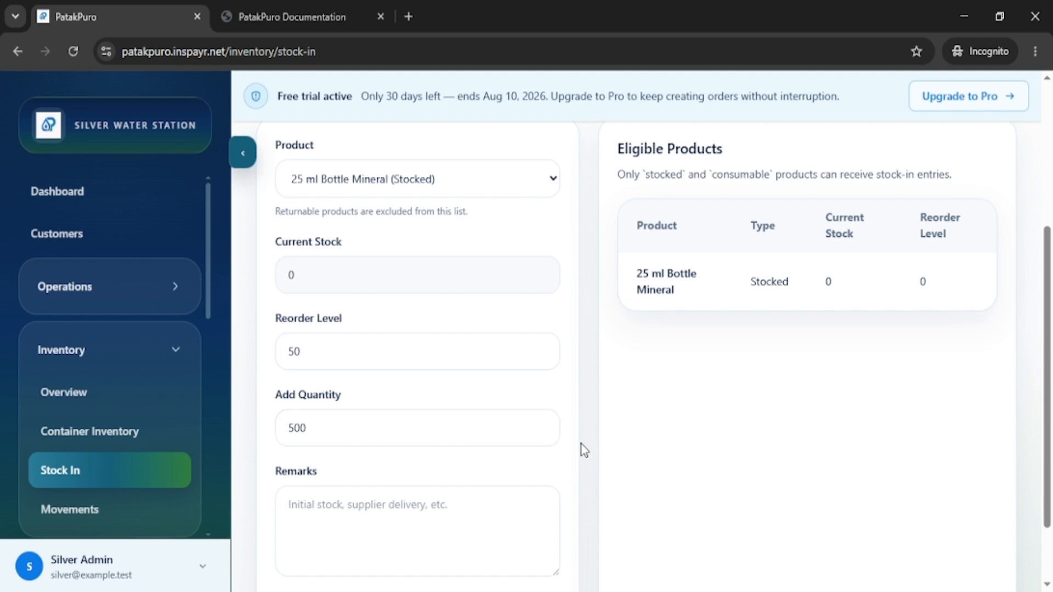
{"action": "scroll", "coordinate": [550, 425], "scroll_direction": "down", "scroll_amount": 2}
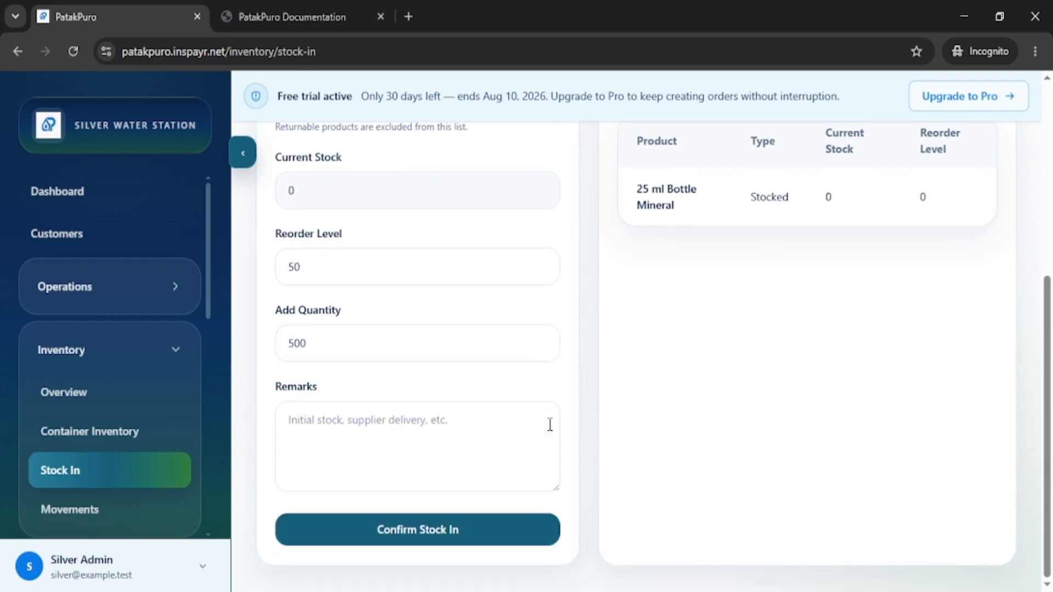
{"action": "scroll", "coordinate": [521, 438], "scroll_direction": "up", "scroll_amount": 2}
{"action": "scroll", "coordinate": [477, 504], "scroll_direction": "down", "scroll_amount": 2}
{"action": "left_click", "coordinate": [452, 538]}
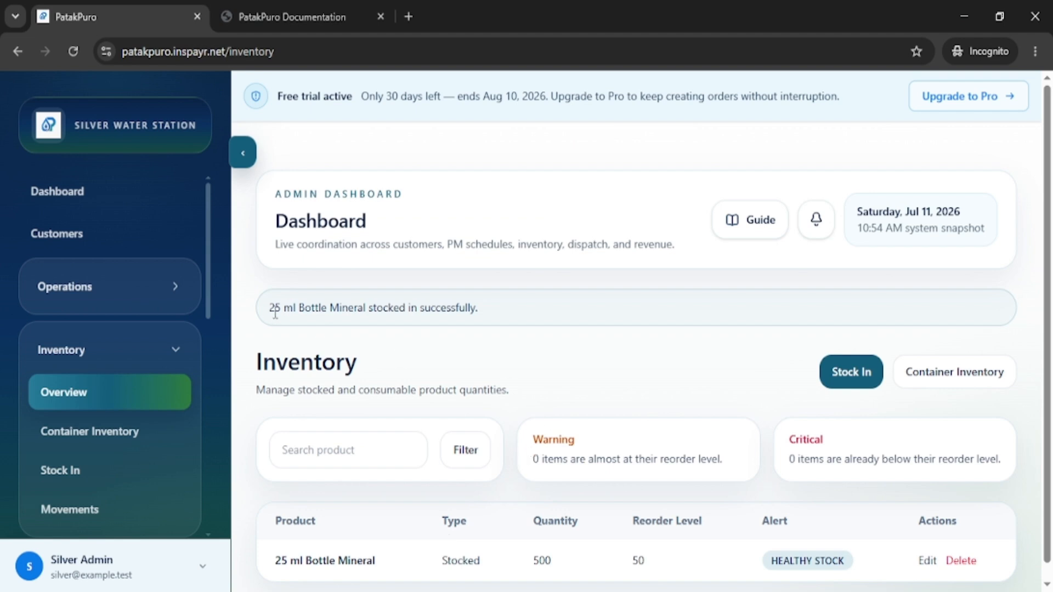
- Review the quantity and stock alert of 25 ml Bottle Mineral in the inventory overview, and open the Inventory Movements log
{"action": "scroll", "coordinate": [488, 329], "scroll_direction": "down", "scroll_amount": 1}
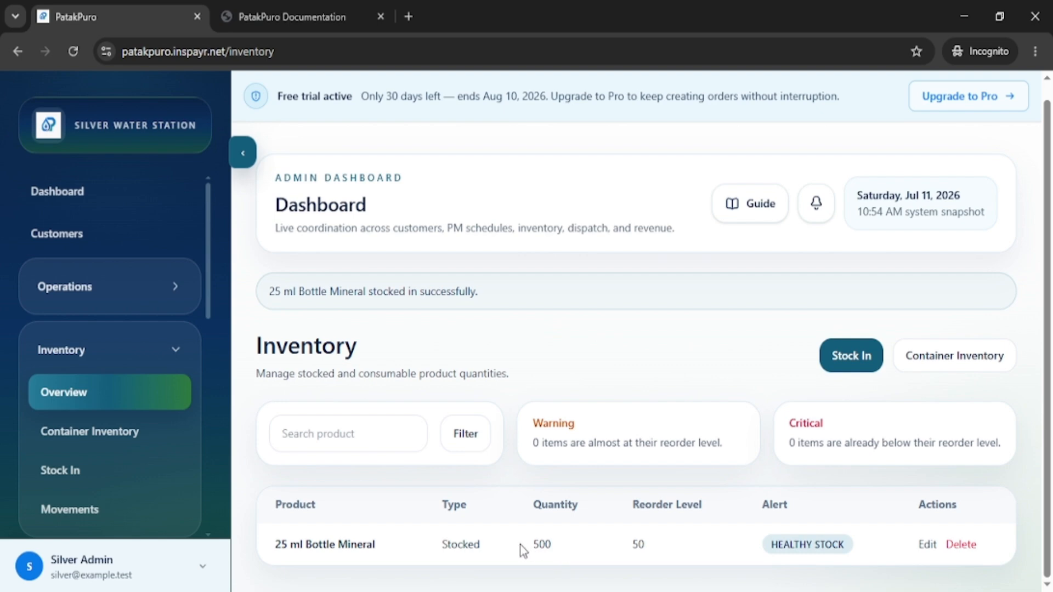
{"action": "left_click_drag", "start_coordinate": [522, 548], "coordinate": [590, 547]}
{"action": "left_click", "coordinate": [593, 548]}
{"action": "left_click_drag", "start_coordinate": [769, 546], "coordinate": [844, 543]}
{"action": "left_click", "coordinate": [887, 547]}
{"action": "scroll", "coordinate": [141, 435], "scroll_direction": "down", "scroll_amount": 2}
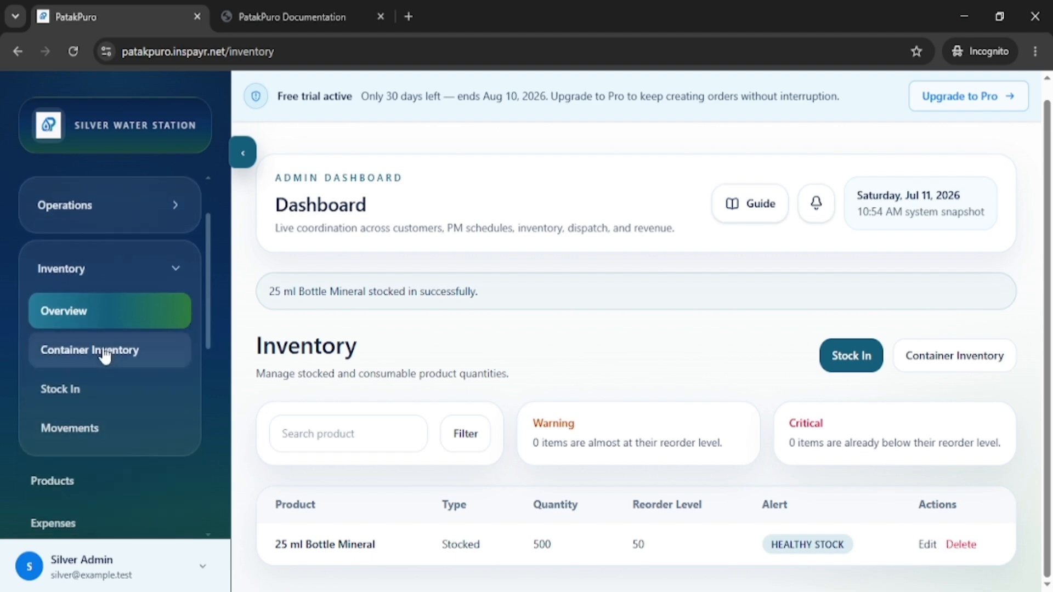
{"action": "left_click", "coordinate": [84, 429]}
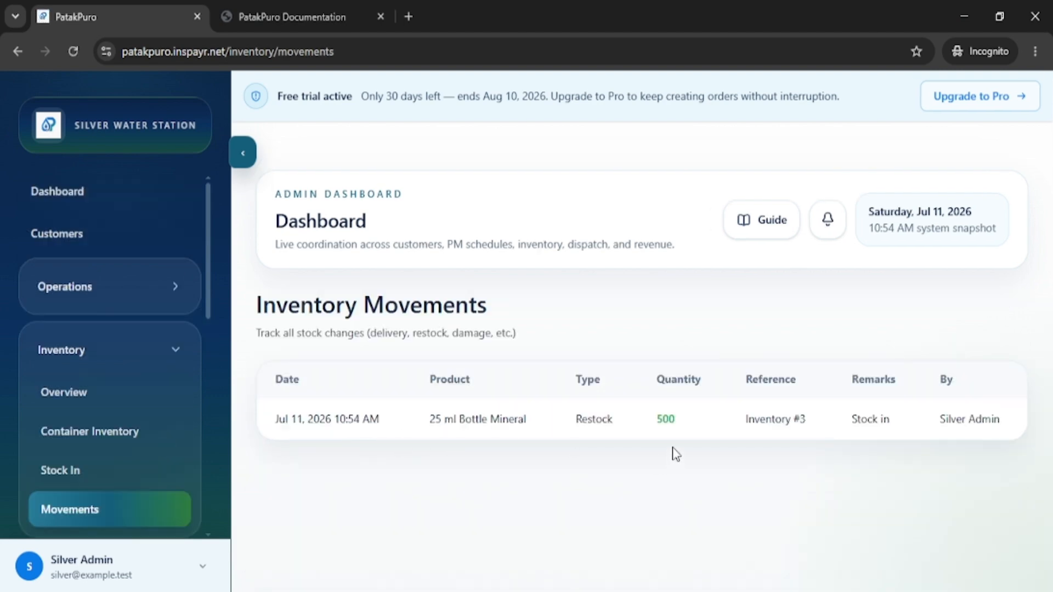